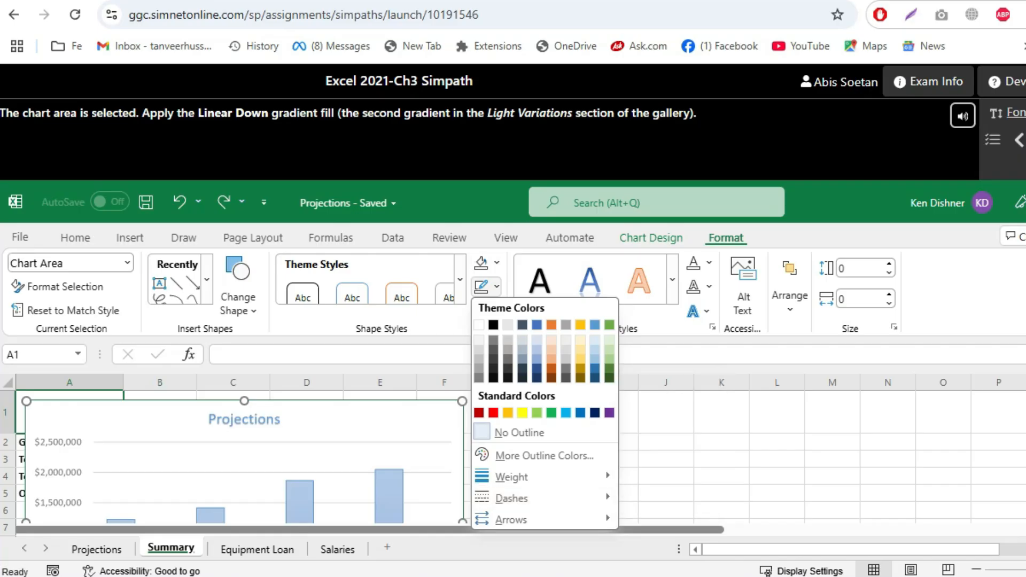
# Fill the selected chart area with the Linear Down gradient from the Light Variations and continue to the next question
pyautogui.click(497, 263)
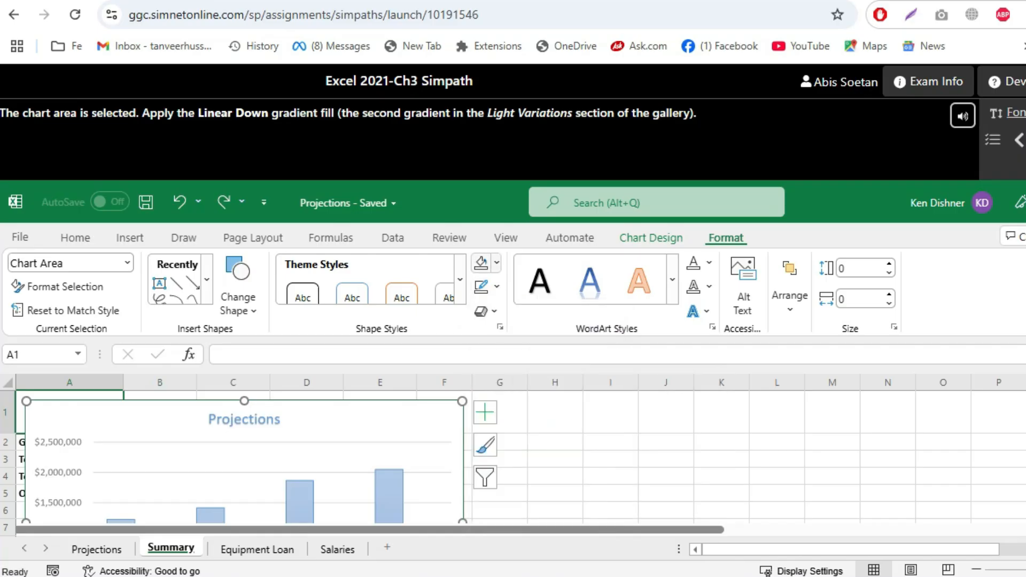
pyautogui.click(497, 263)
pyautogui.moveTo(534, 474)
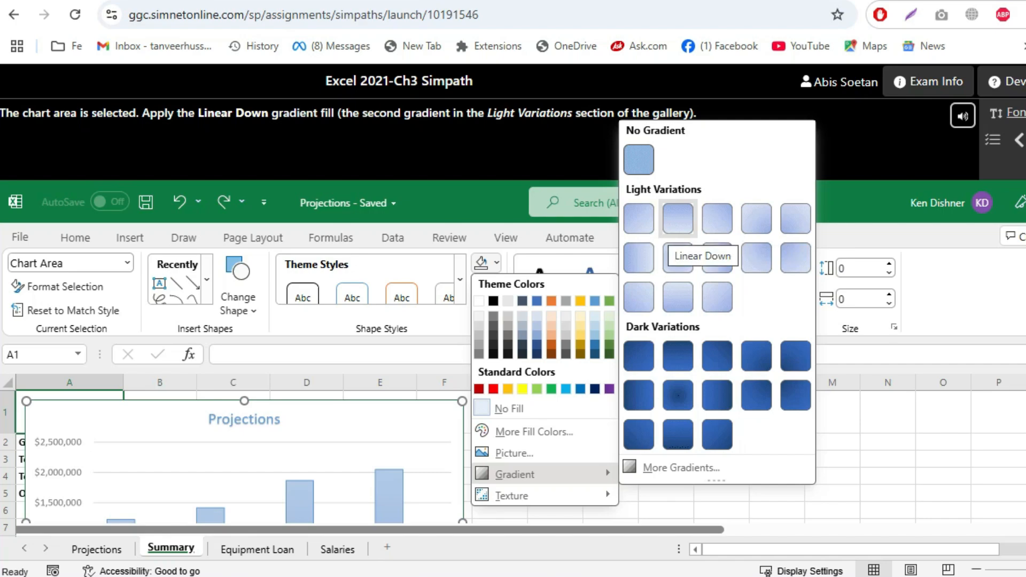
pyautogui.click(678, 218)
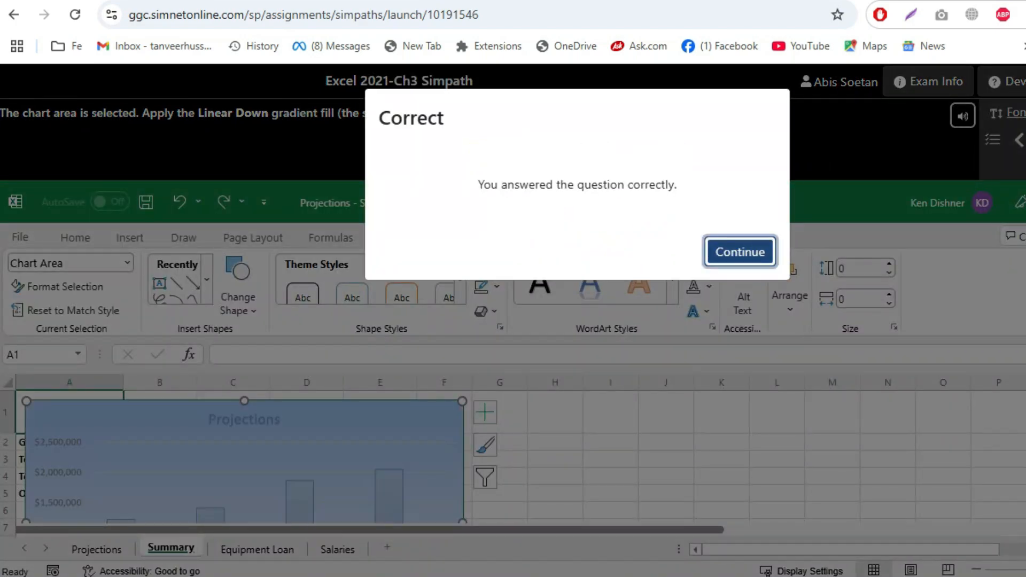
pyautogui.press('Return')
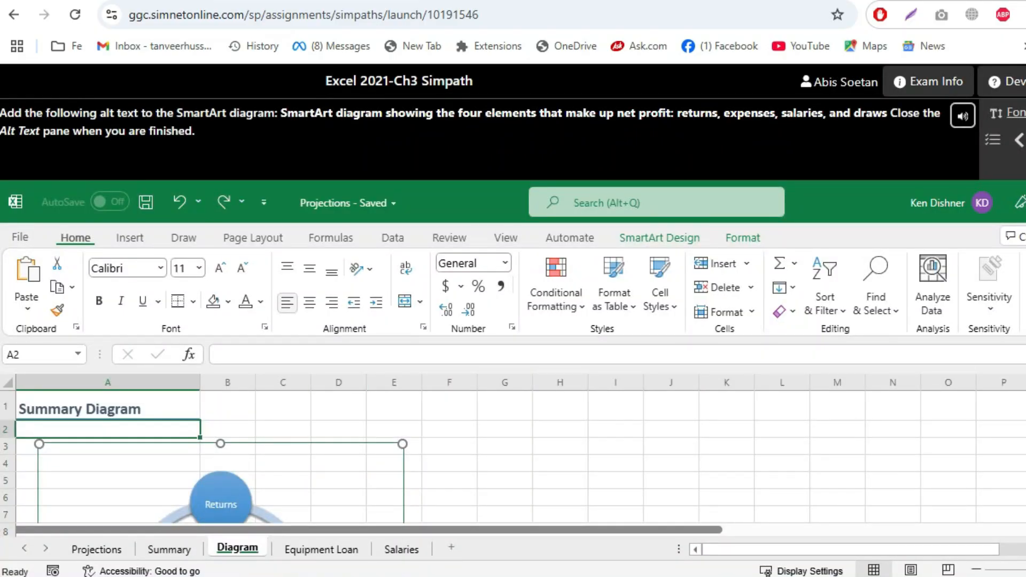
# Try to give the SmartArt diagram the alt text "SmartArt diagram showing the four elements that make up net profit: returns, expenses, salaries, and draws"
pyautogui.rightClick(324, 443)
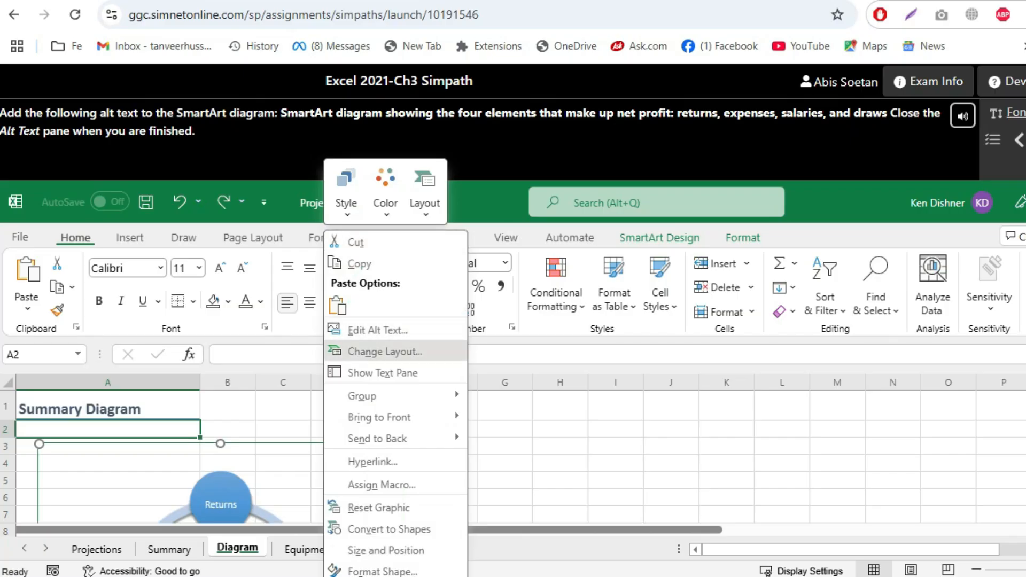
pyautogui.click(378, 331)
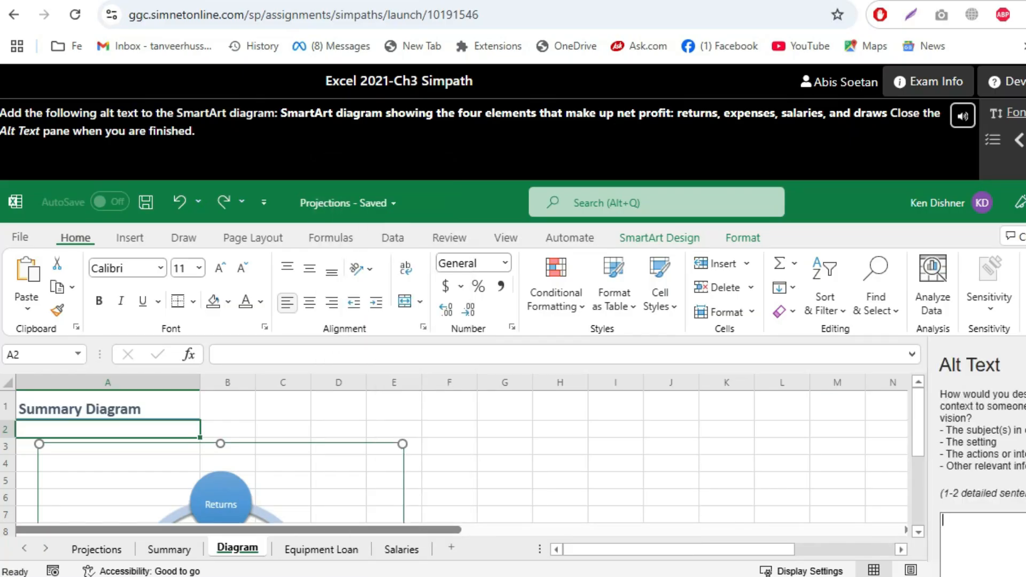
pyautogui.write('SmartArt diagram')
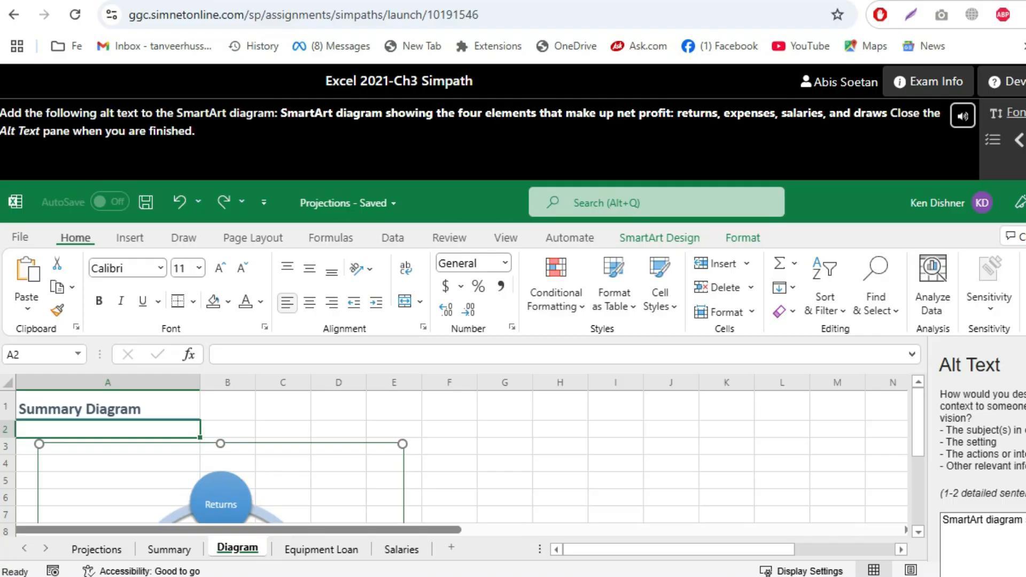
pyautogui.write('s that')
pyautogui.write(' mak')
pyautogui.write('exp')
pyautogui.write('en')
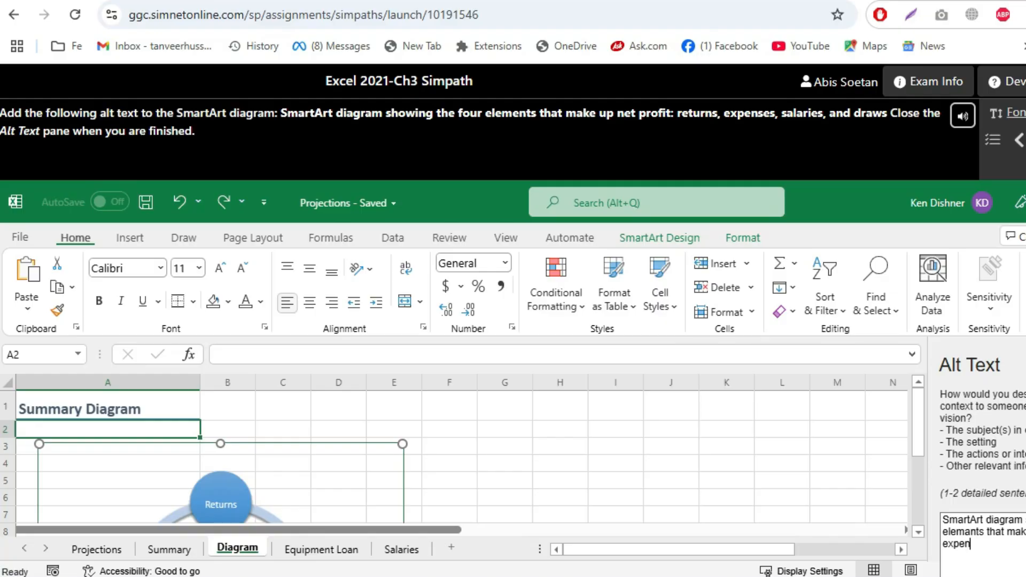
pyautogui.write('ses, salaries')
pyautogui.click(1024, 365)
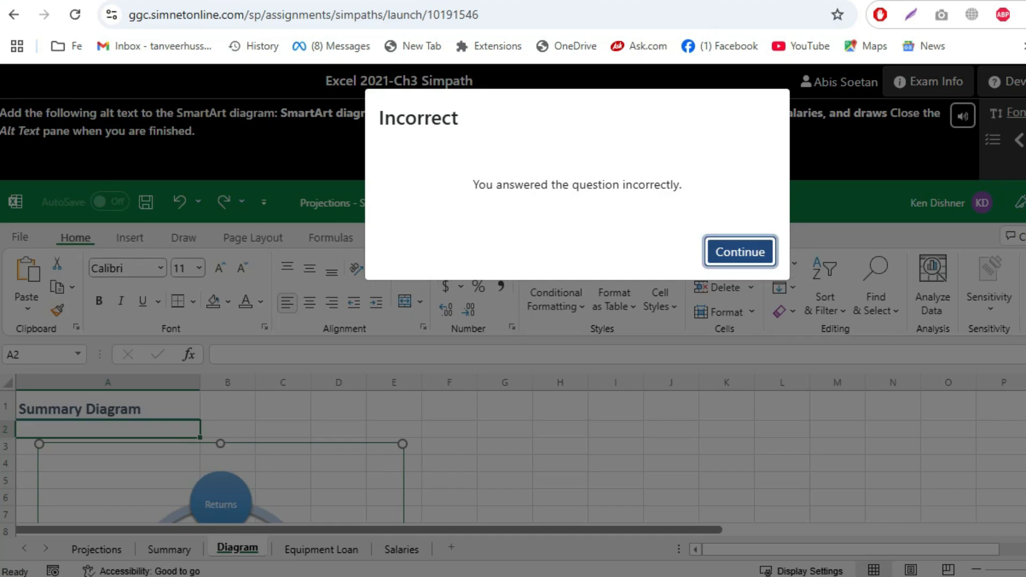
pyautogui.press('Return')
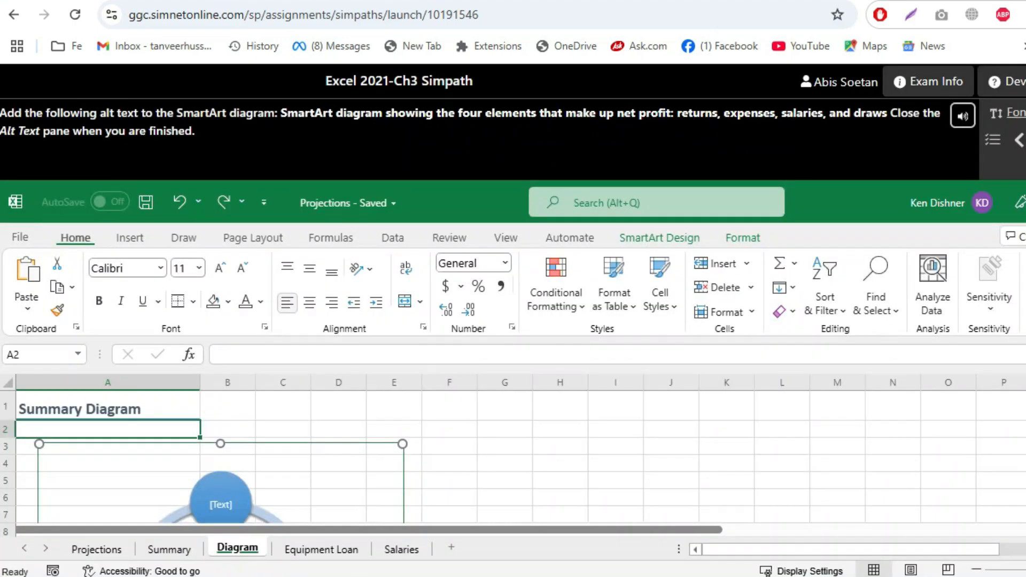
# Add the alt text "SmartArt diagram showing the four elements that make up net profit: returns, expenses, salaries, and draws" to the SmartArt diagram
pyautogui.rightClick(343, 443)
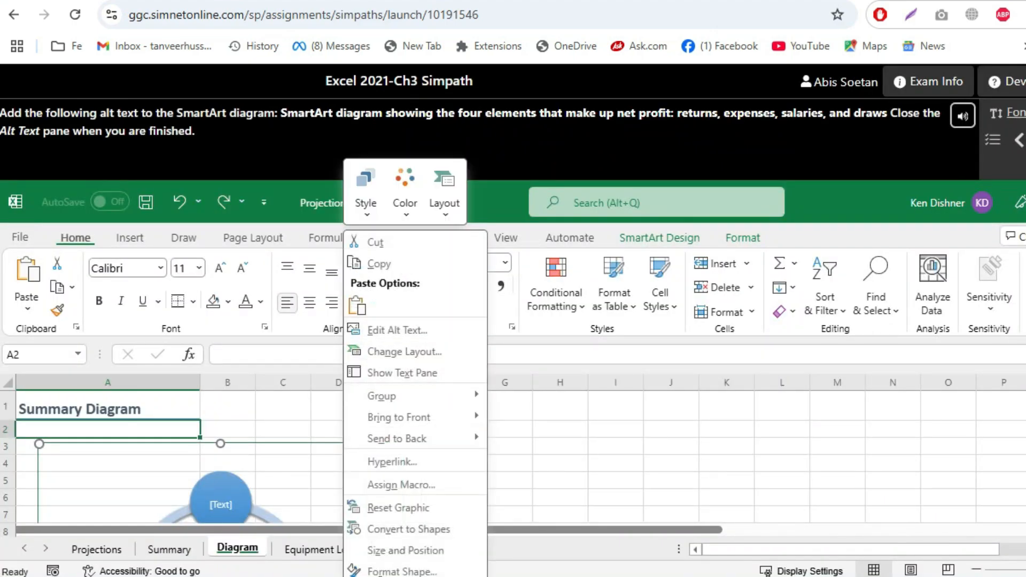
pyautogui.click(397, 330)
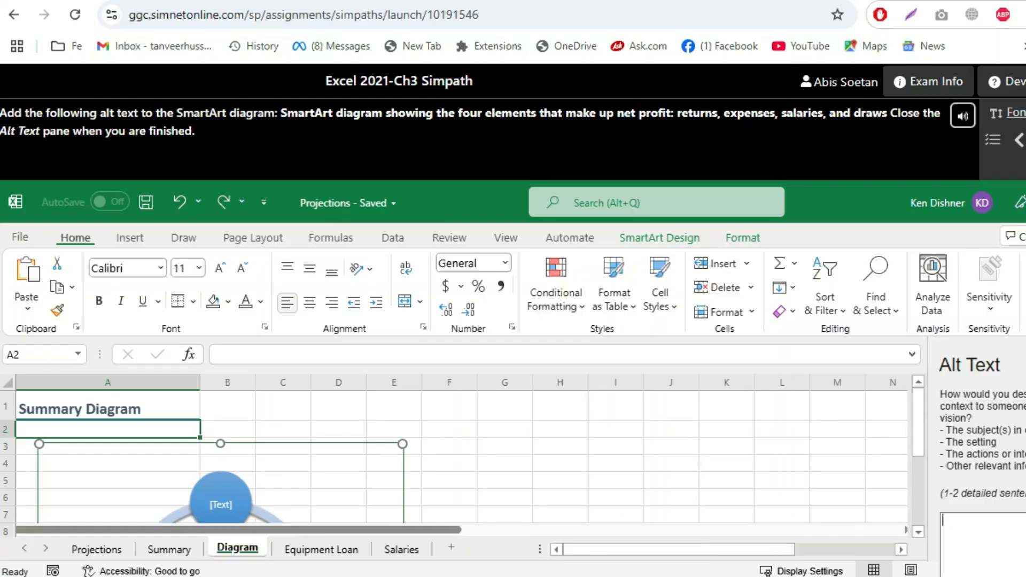
pyautogui.write('S')
pyautogui.write('martArt diagram')
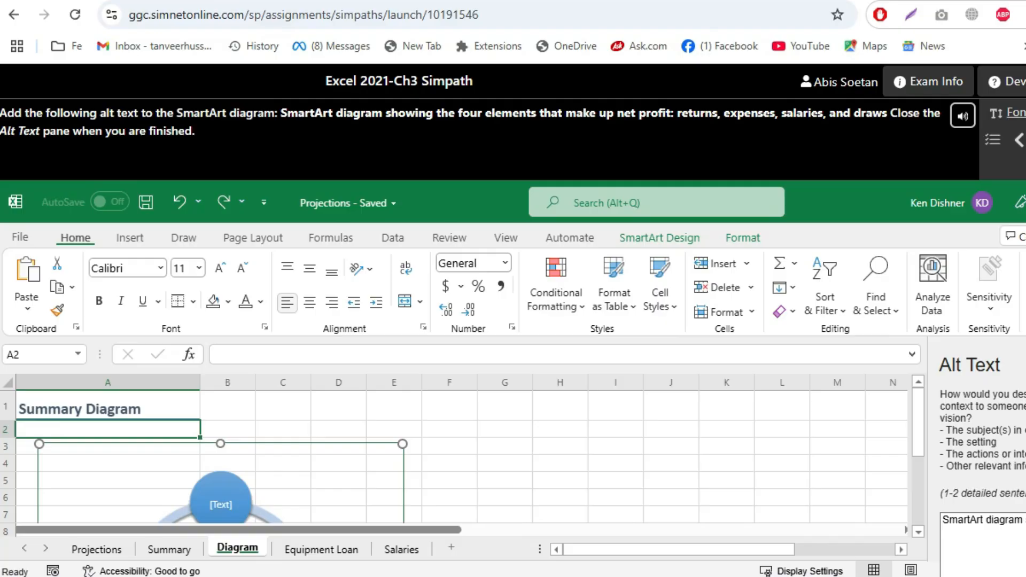
pyautogui.write('elements')
pyautogui.write(' that')
pyautogui.write(' mak')
pyautogui.write('expens')
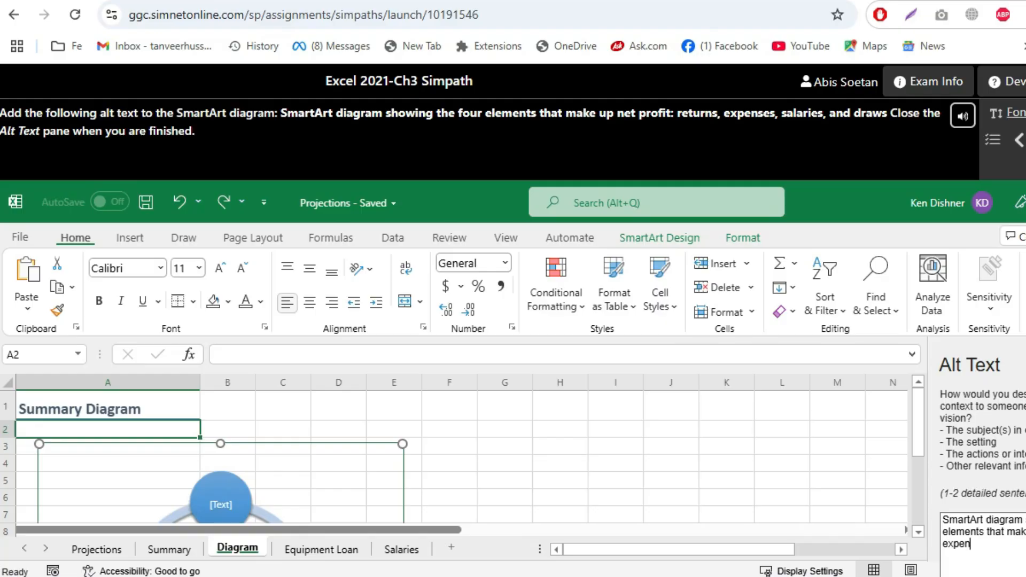
pyautogui.write('es, salaries')
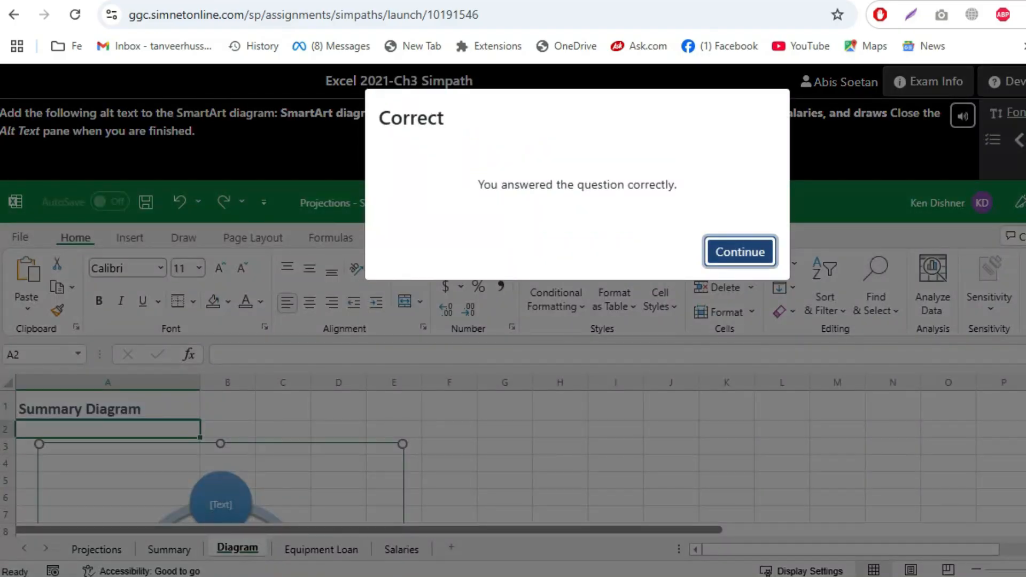
pyautogui.click(740, 253)
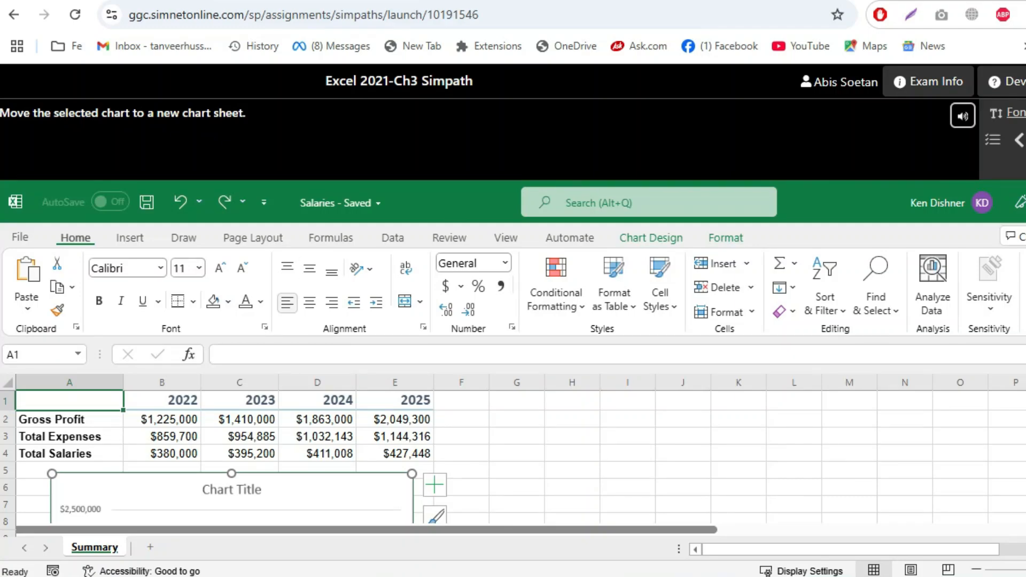
# Move the selected chart to a new chart sheet named Chart1 and continue to the next question
pyautogui.click(651, 238)
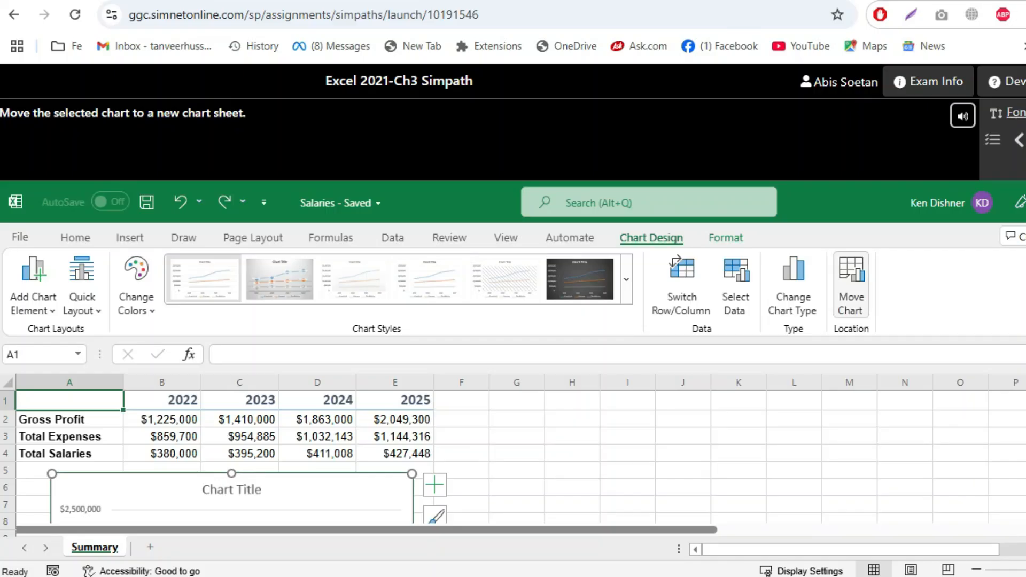
pyautogui.click(851, 289)
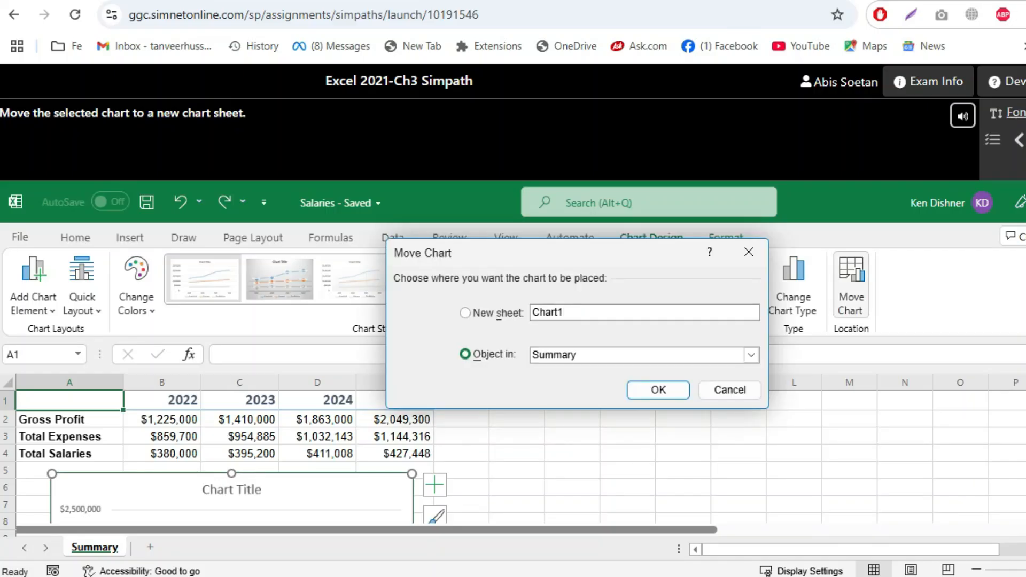
pyautogui.click(465, 313)
pyautogui.click(658, 390)
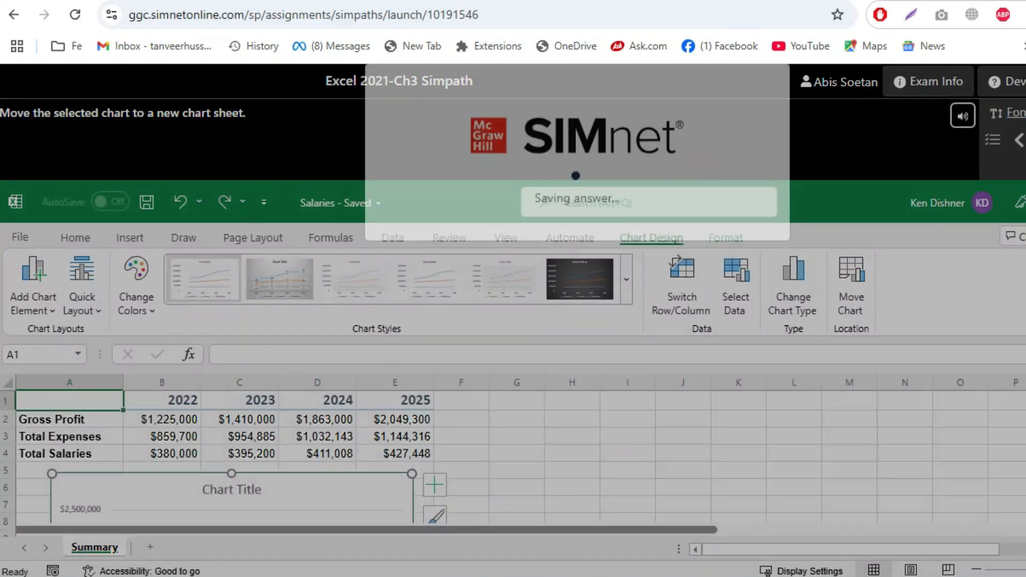
pyautogui.press('Return')
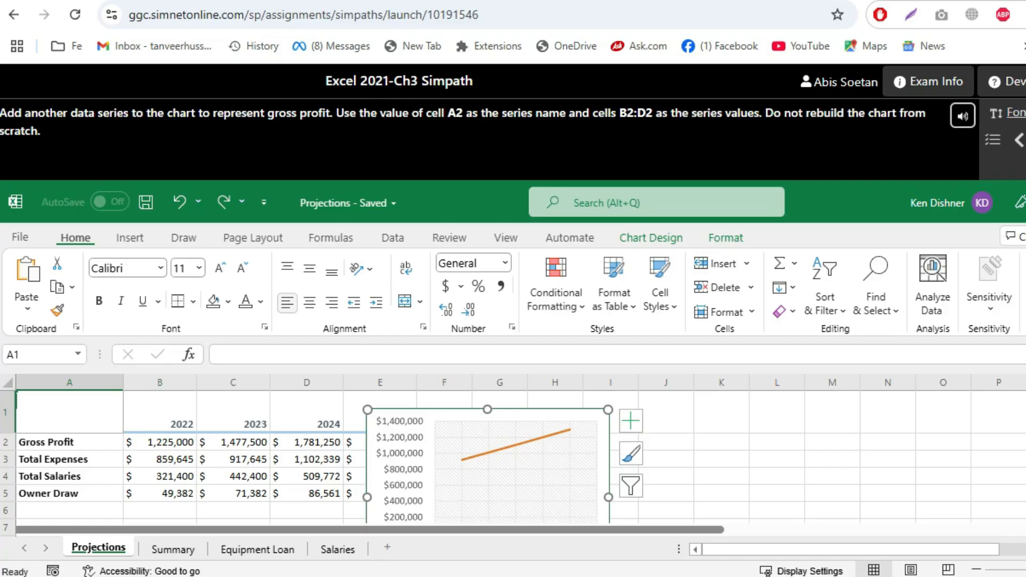
# Add a gross profit data series to the chart, using cell A2 as its name and cells B2:D2 as its values
pyautogui.click(725, 238)
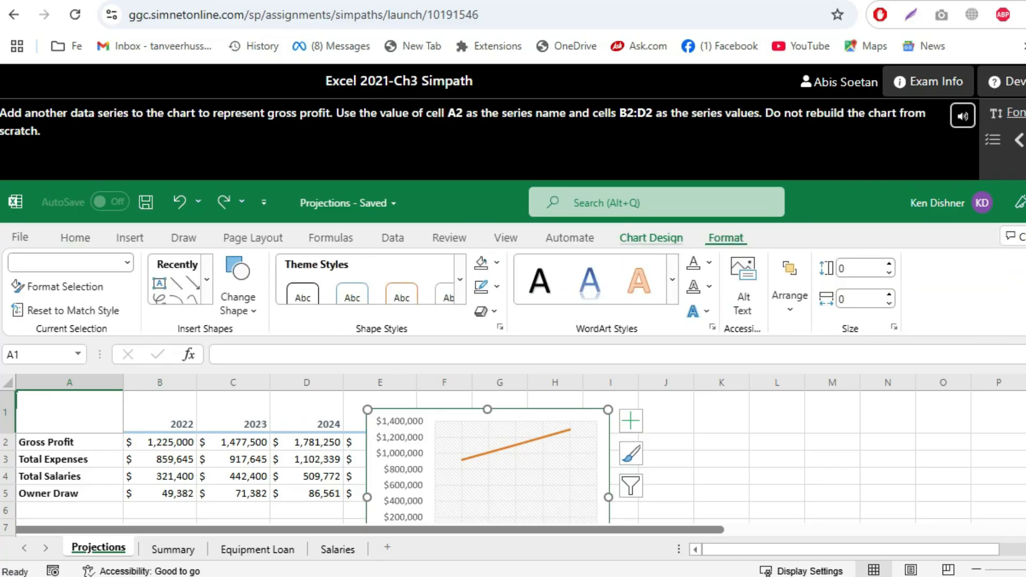
pyautogui.click(651, 238)
pyautogui.click(735, 289)
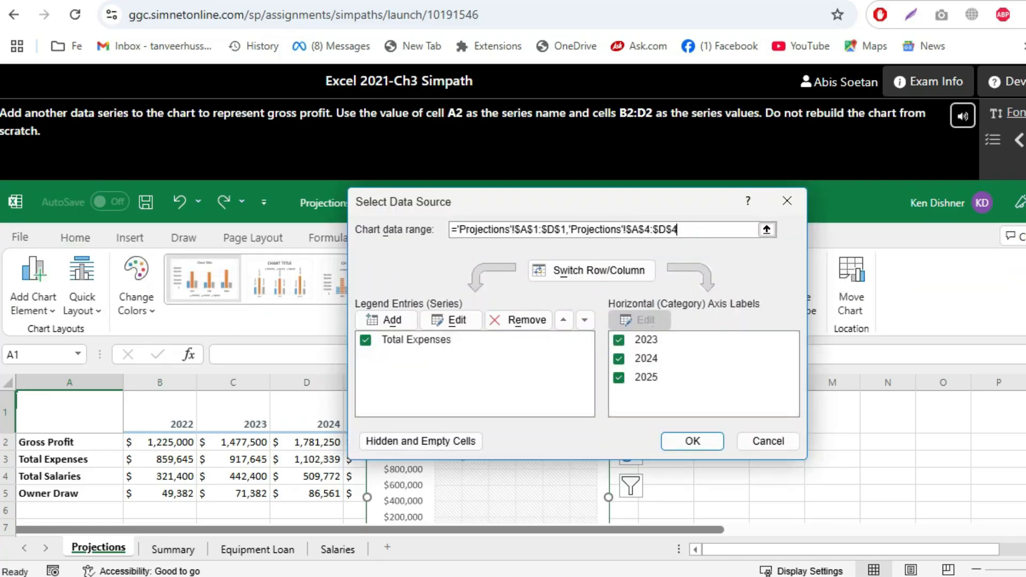
pyautogui.click(386, 320)
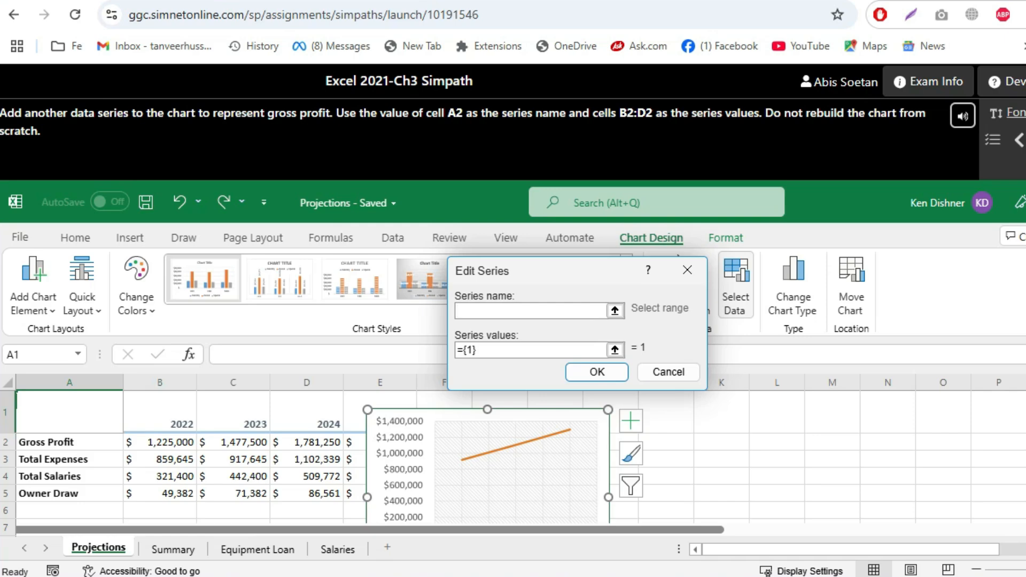
pyautogui.click(69, 443)
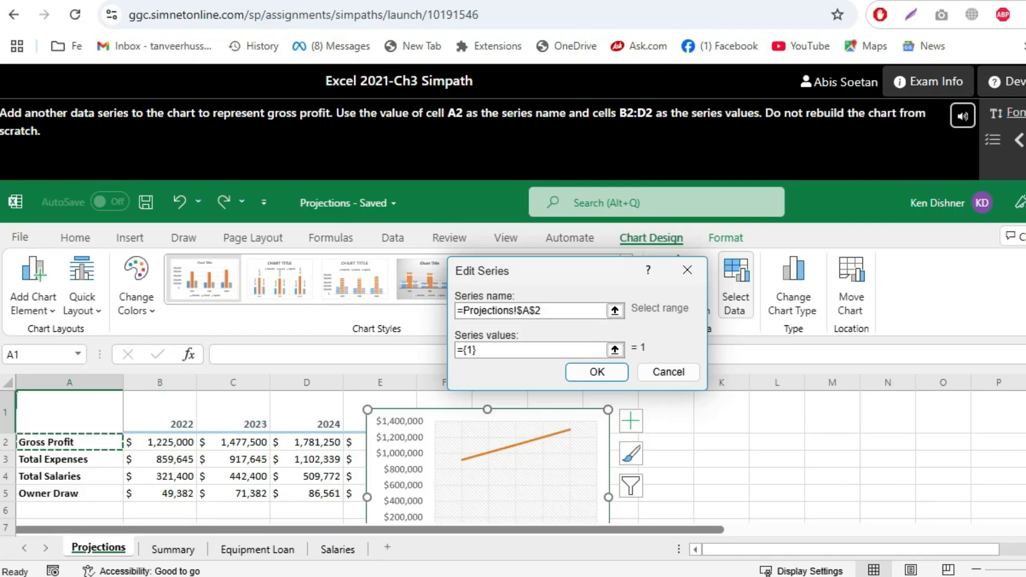
pyautogui.press('Tab')
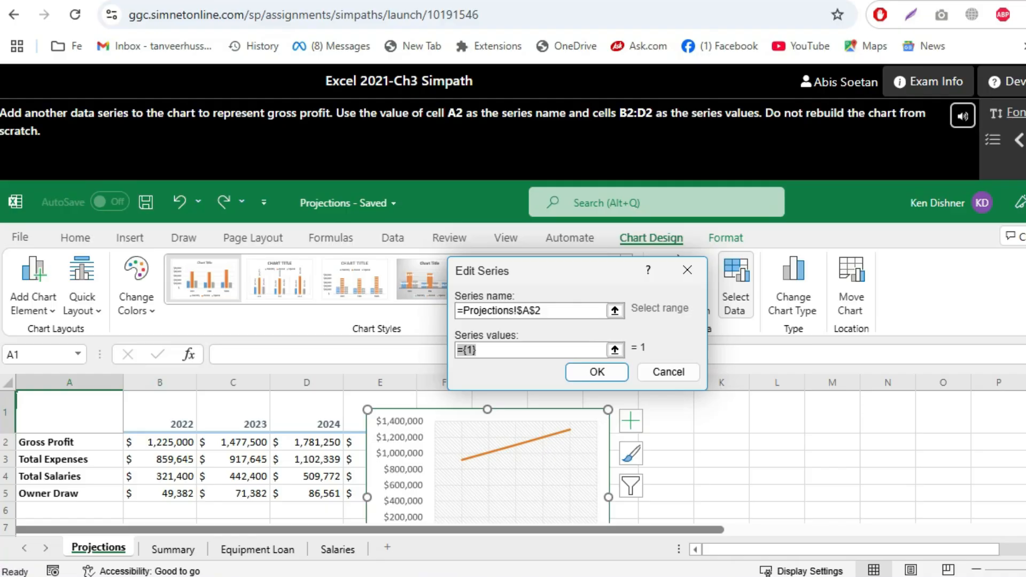
pyautogui.moveTo(160, 443); pyautogui.dragTo(315, 443)
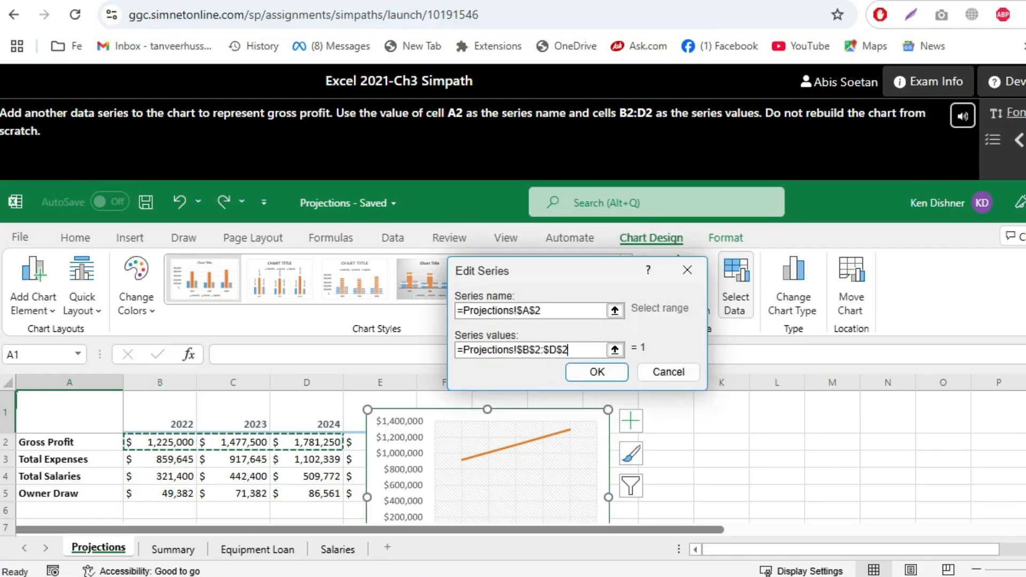
pyautogui.click(597, 372)
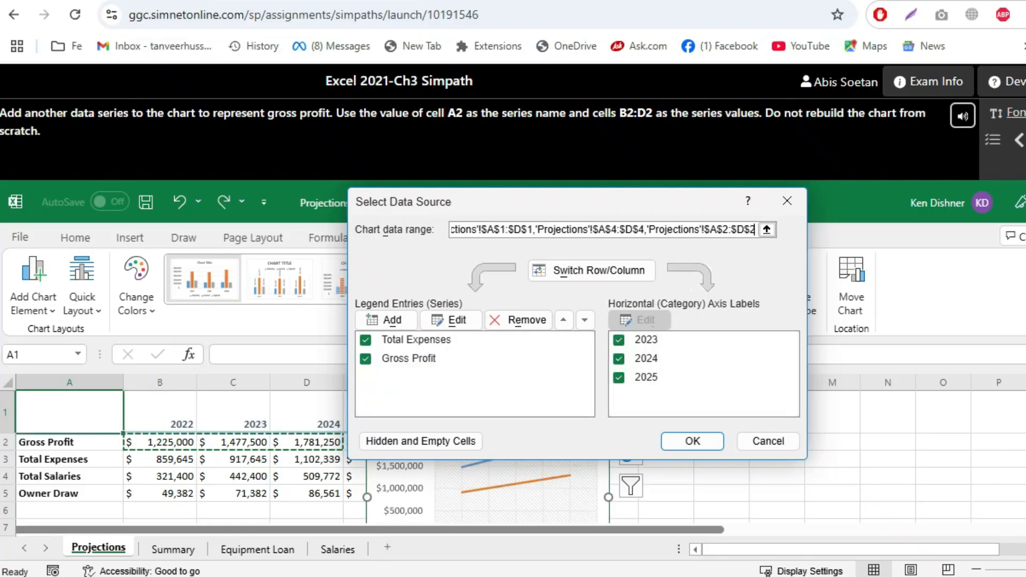
pyautogui.click(693, 441)
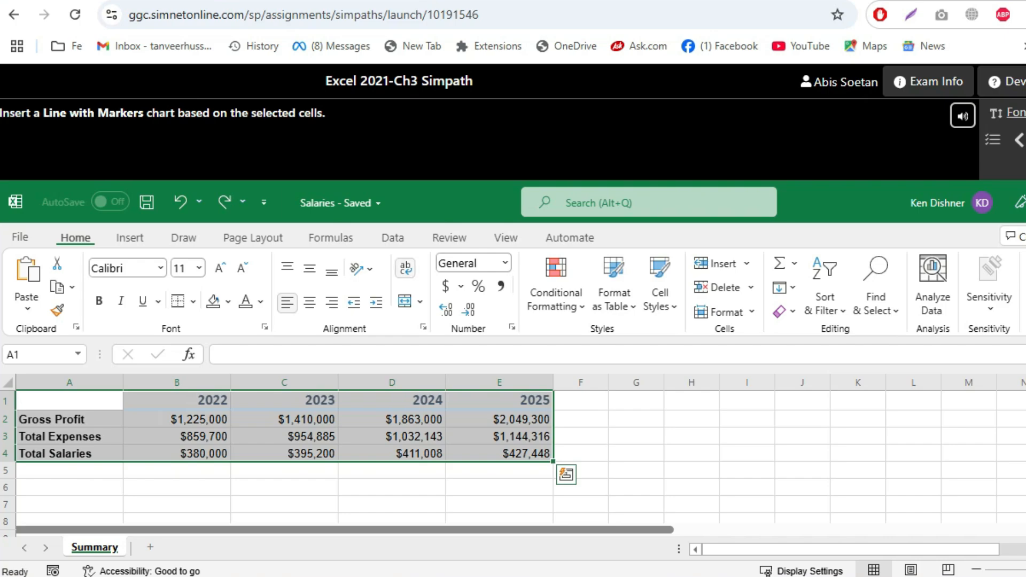
# Insert a Line with Markers chart based on the selected cells and continue to the next question
pyautogui.click(130, 238)
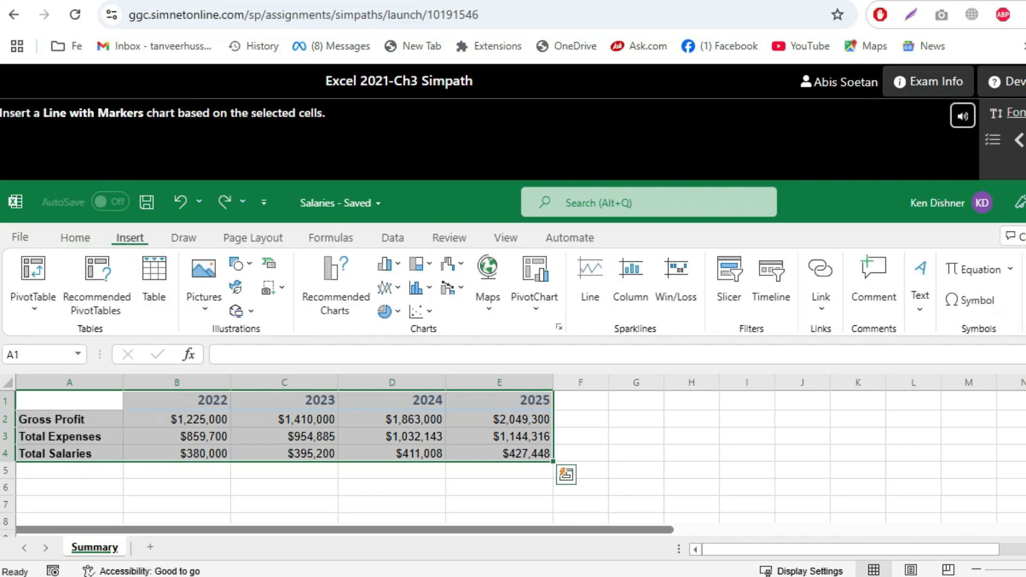
pyautogui.click(335, 283)
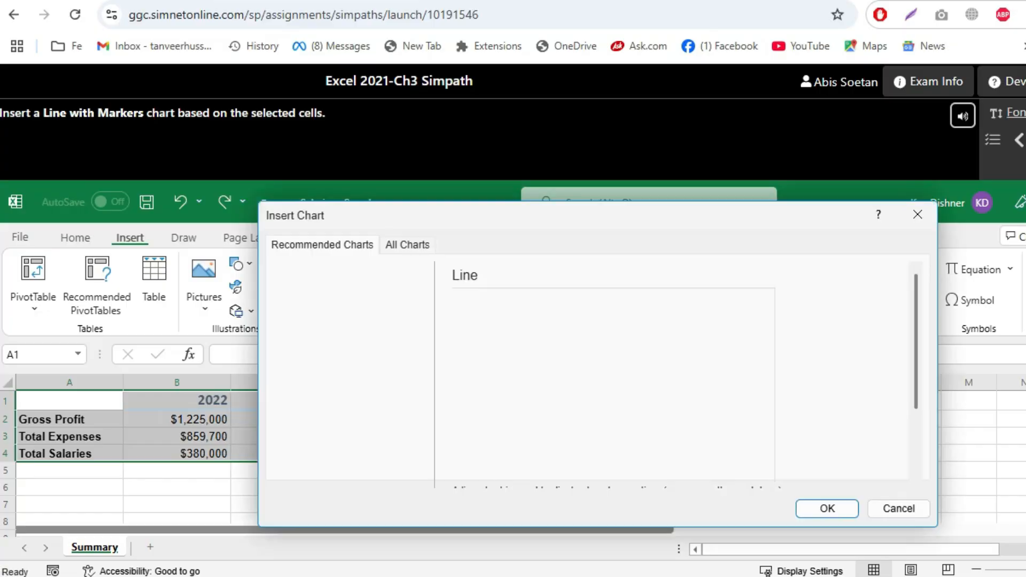
pyautogui.click(408, 245)
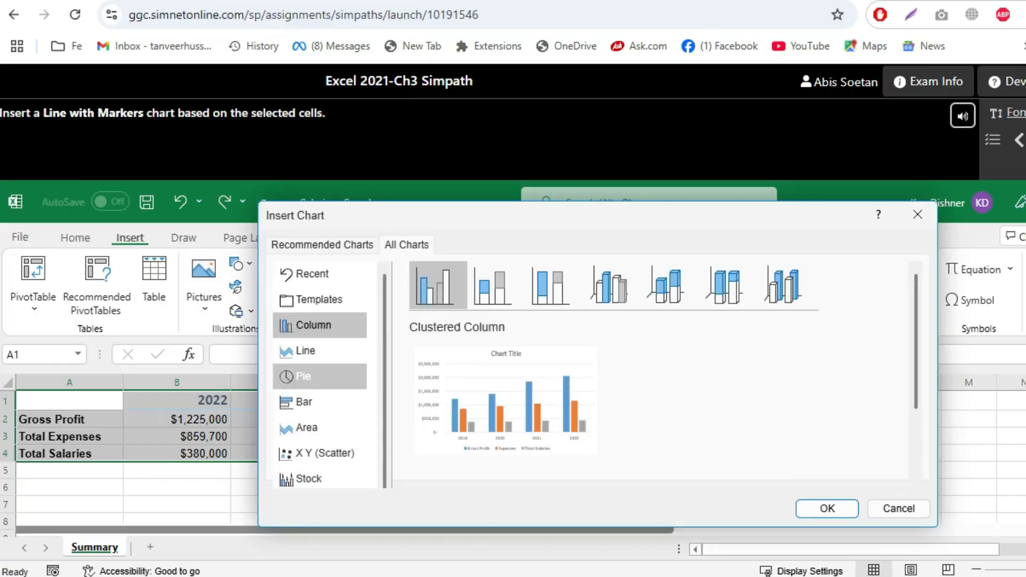
pyautogui.click(306, 350)
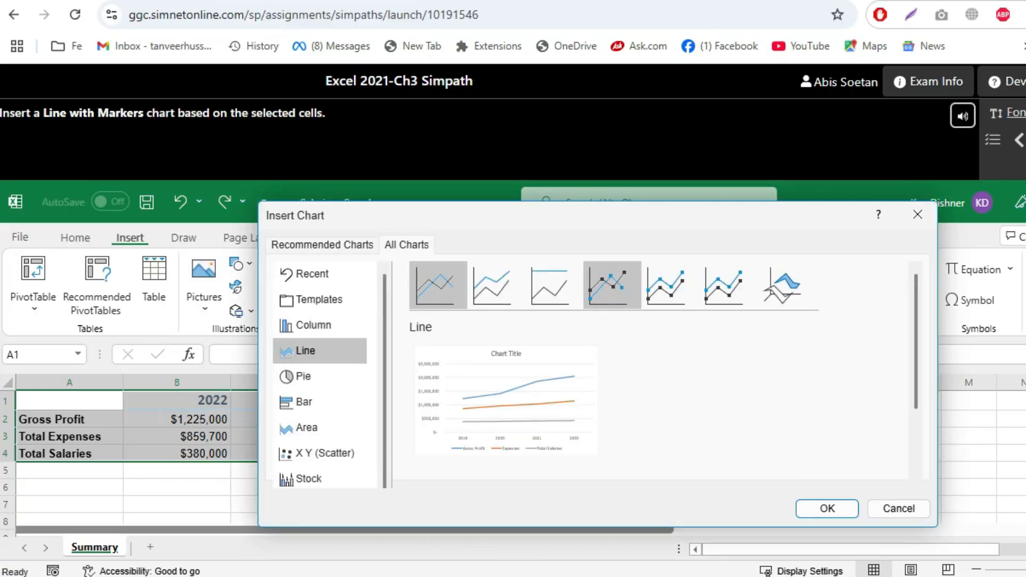
pyautogui.click(612, 285)
pyautogui.press('Return')
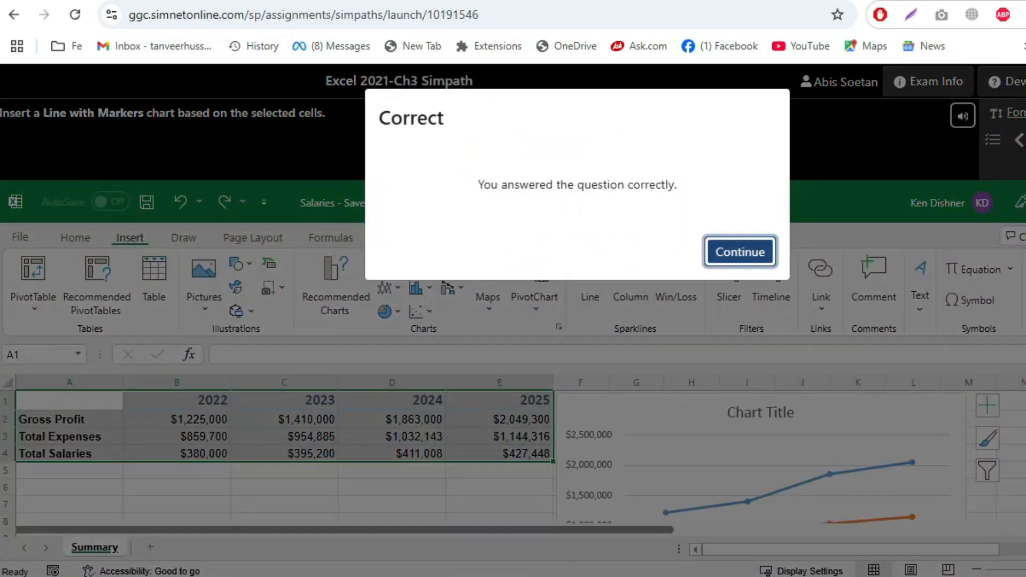
pyautogui.press('Return')
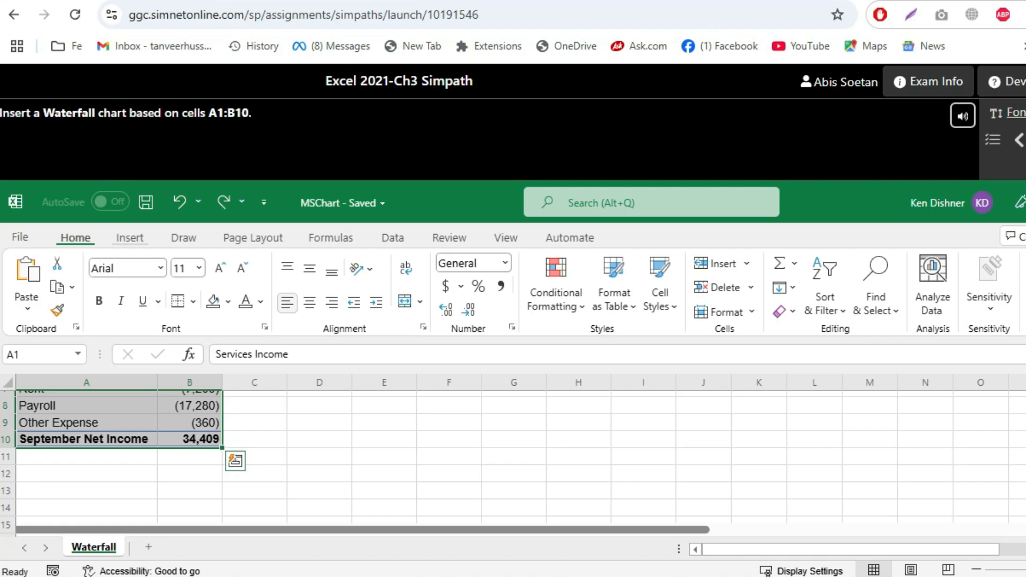
# Insert a Waterfall chart based on the selected cells A1:B10 and continue to the next question
pyautogui.click(130, 237)
pyautogui.click(335, 284)
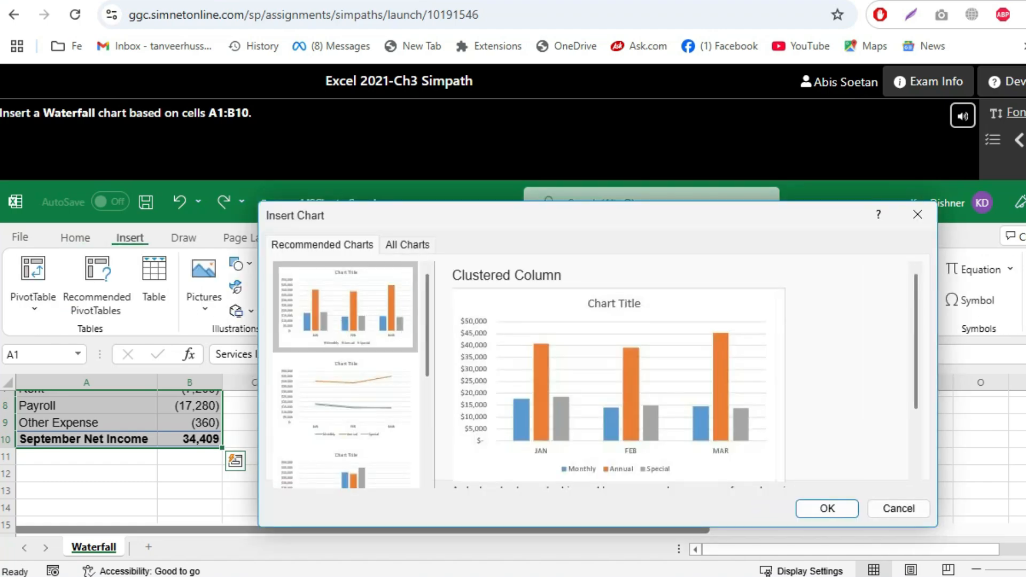
pyautogui.click(407, 245)
pyautogui.scroll(-5, 321, 440)
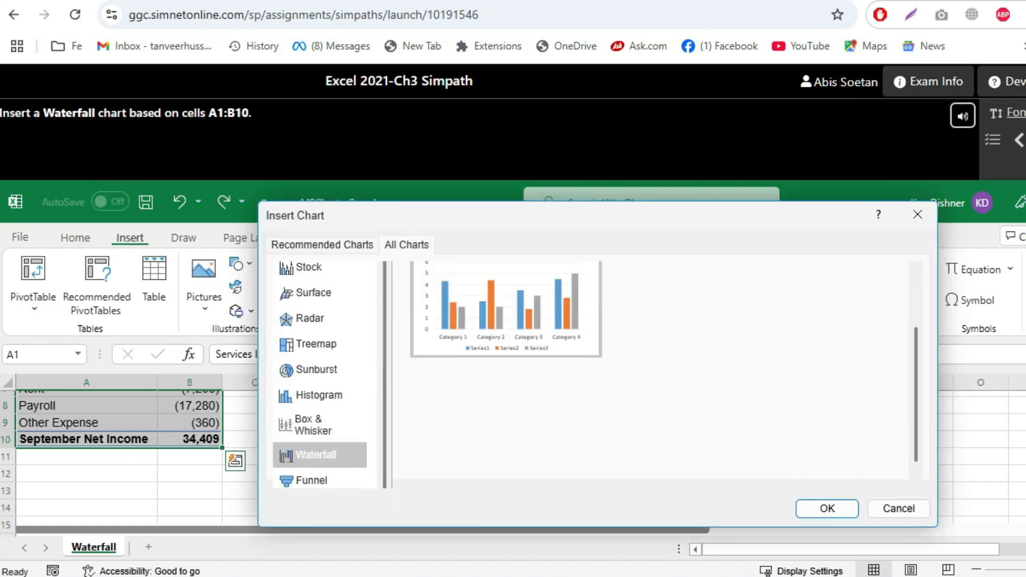
pyautogui.click(316, 401)
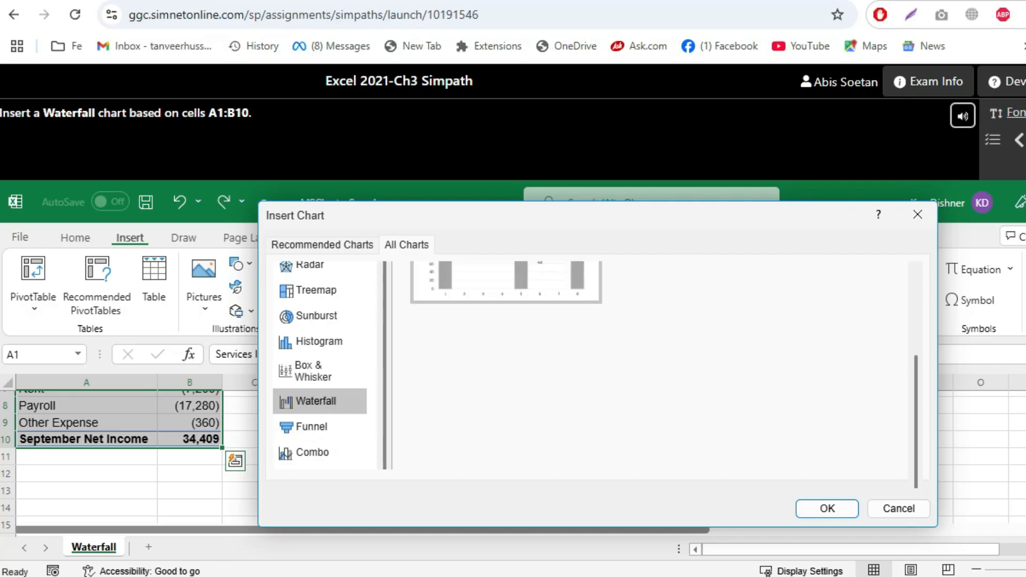
pyautogui.click(827, 508)
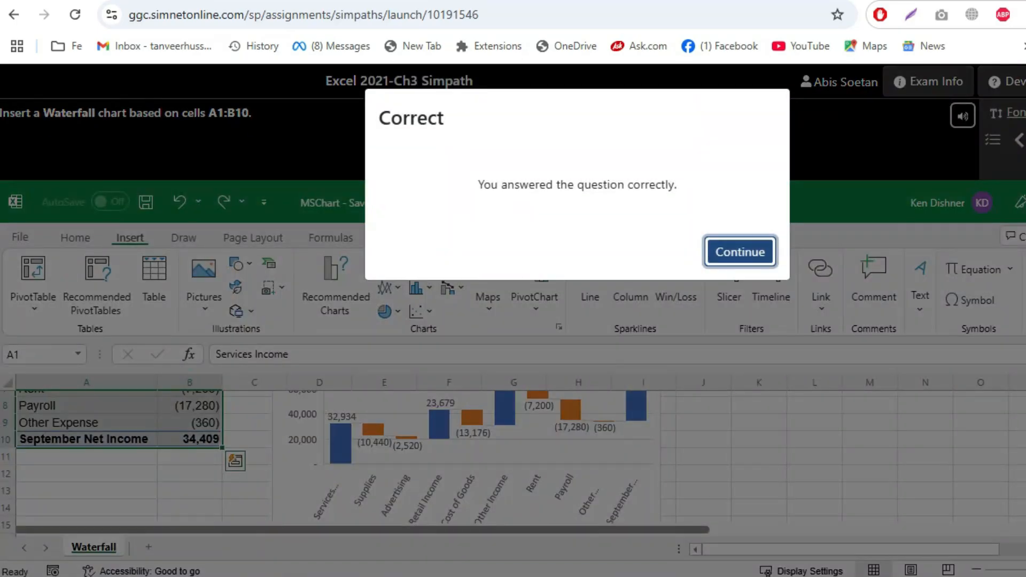
pyautogui.press('Return')
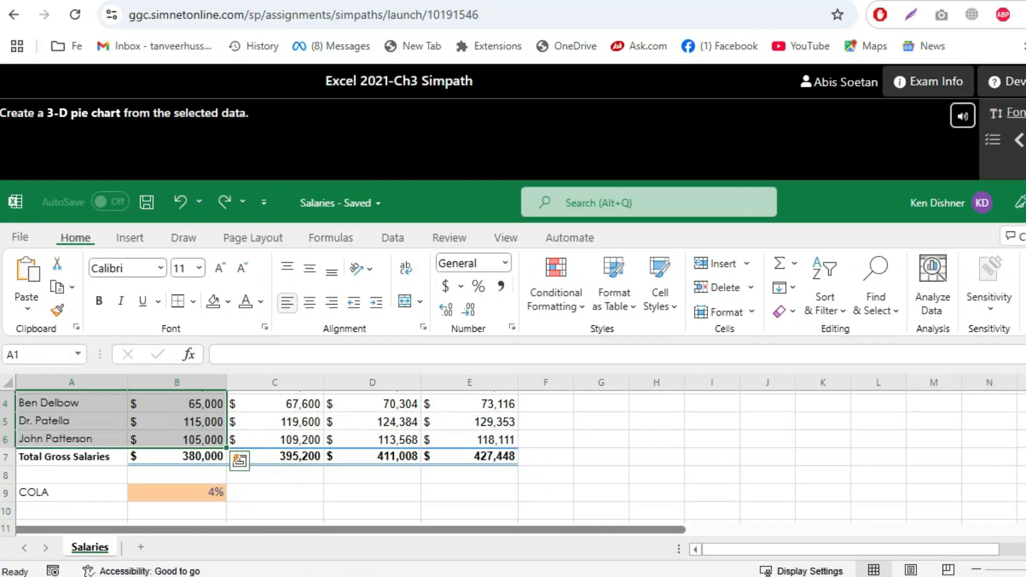
# Create a 3-D pie chart from the selected salary data and continue to the next question
pyautogui.click(130, 238)
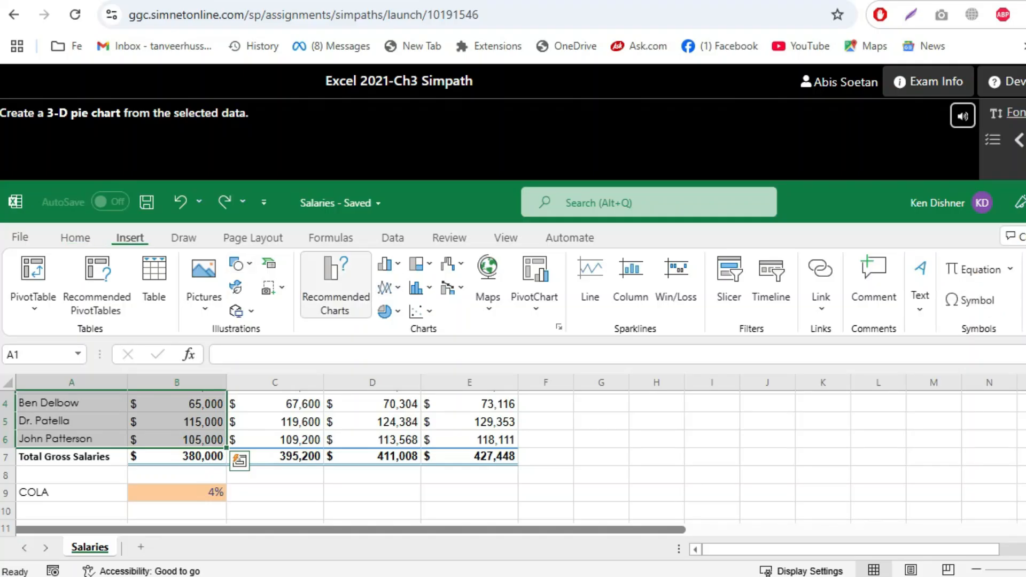
pyautogui.click(336, 283)
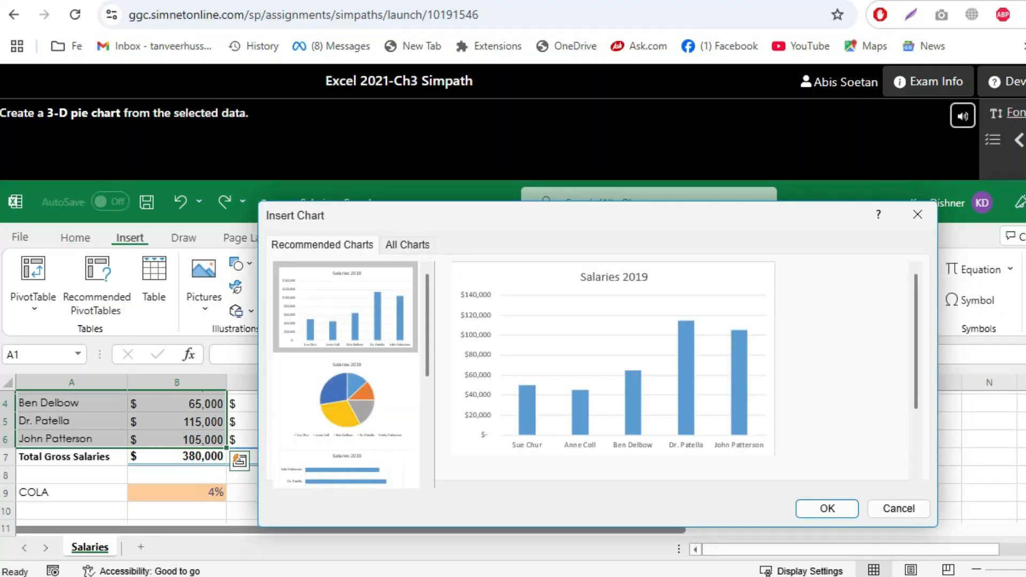
pyautogui.click(407, 244)
pyautogui.click(303, 376)
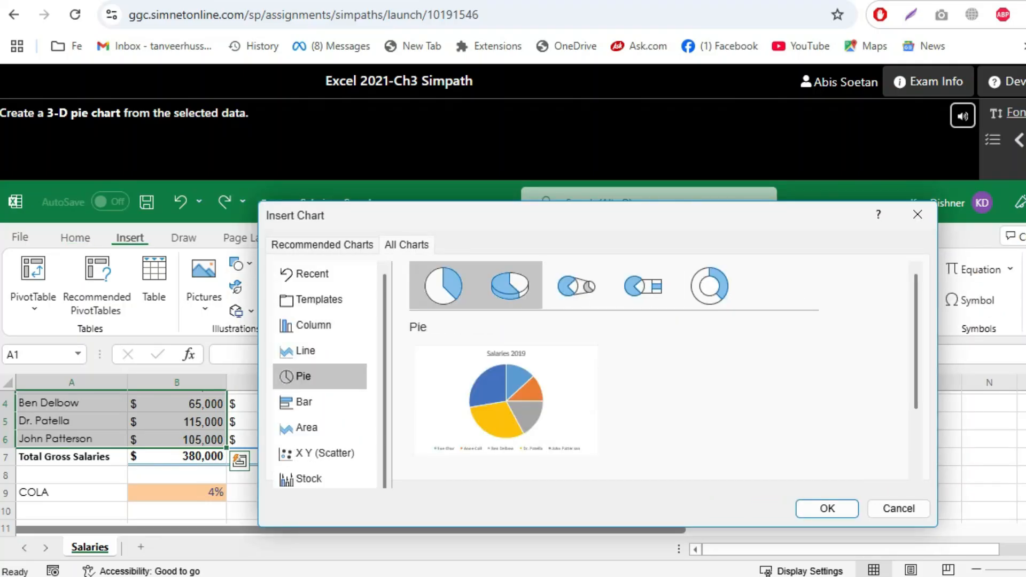
pyautogui.click(509, 285)
pyautogui.click(828, 508)
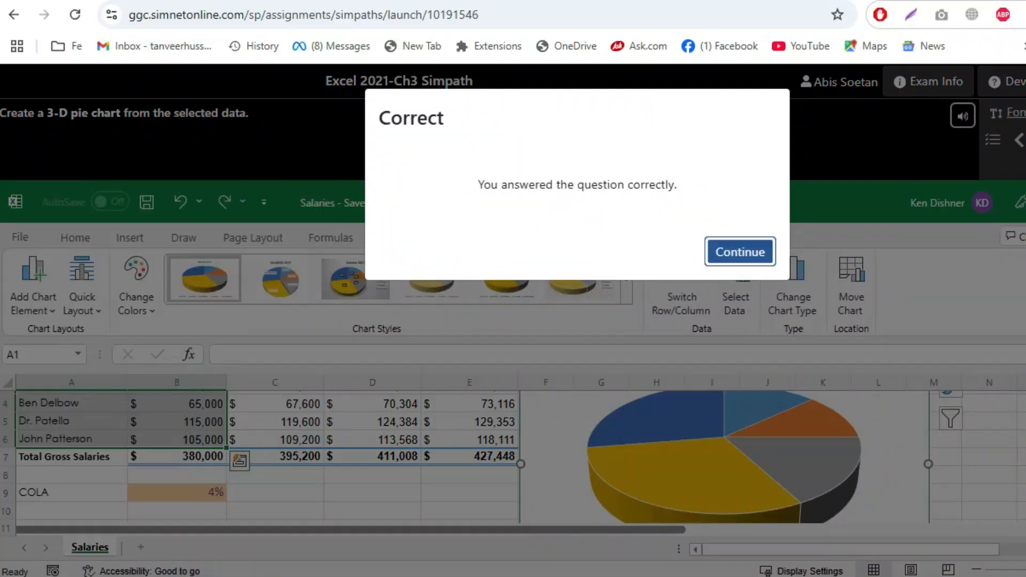
pyautogui.click(740, 252)
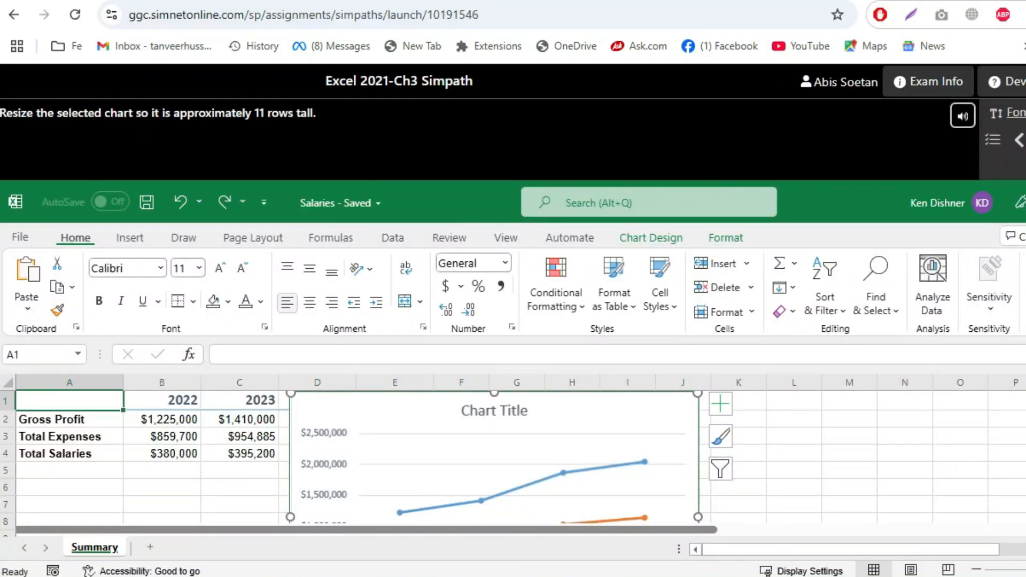
# Resize the selected line chart from its lower edge to about 11 rows tall and continue to the next question
pyautogui.scroll(-2, 514, 454)
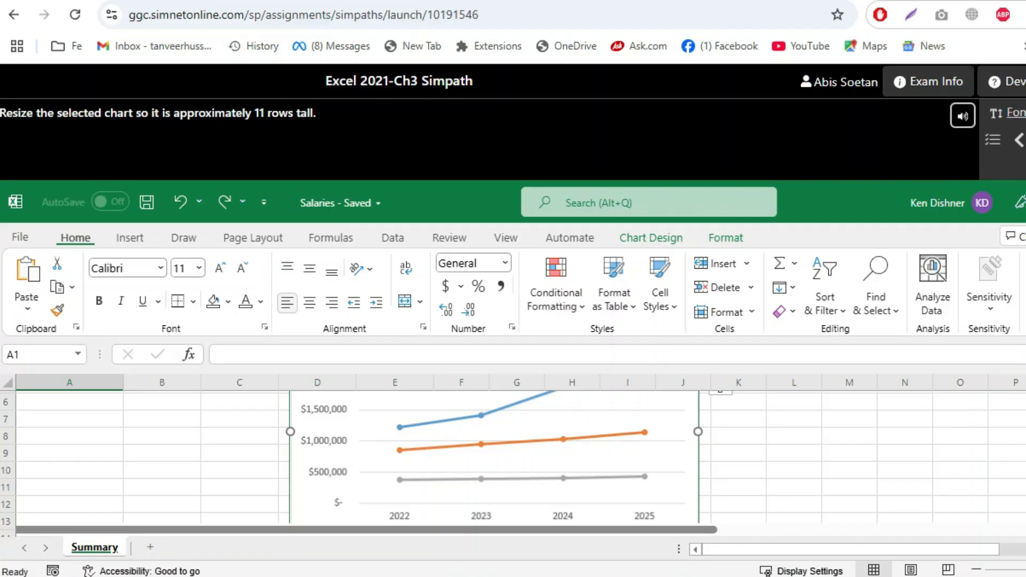
pyautogui.scroll(-2, 514, 454)
pyautogui.moveTo(494, 471); pyautogui.dragTo(493, 402)
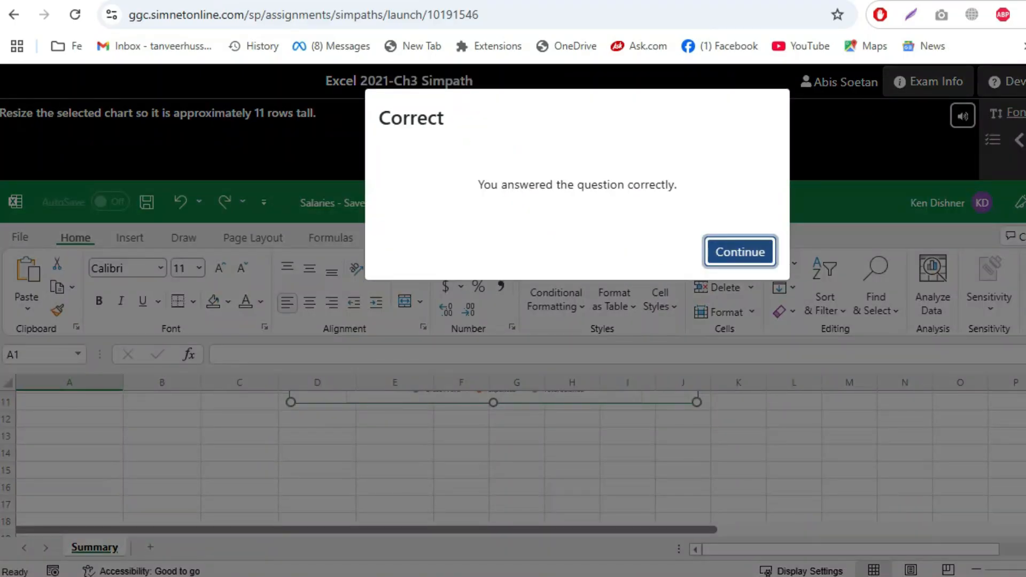
pyautogui.press('Return')
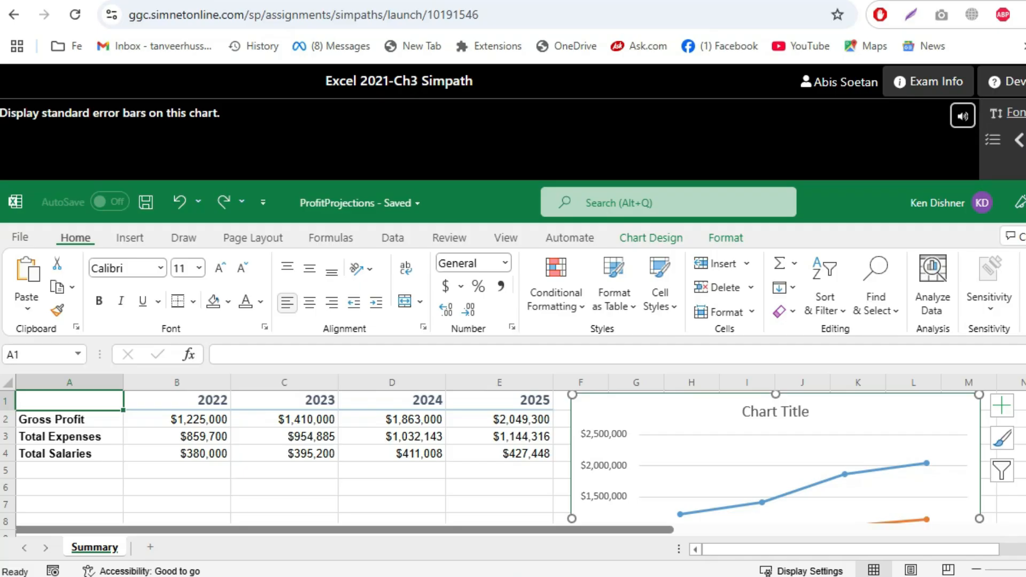
# Display standard error bars on the line chart and continue to the next question
pyautogui.click(1002, 406)
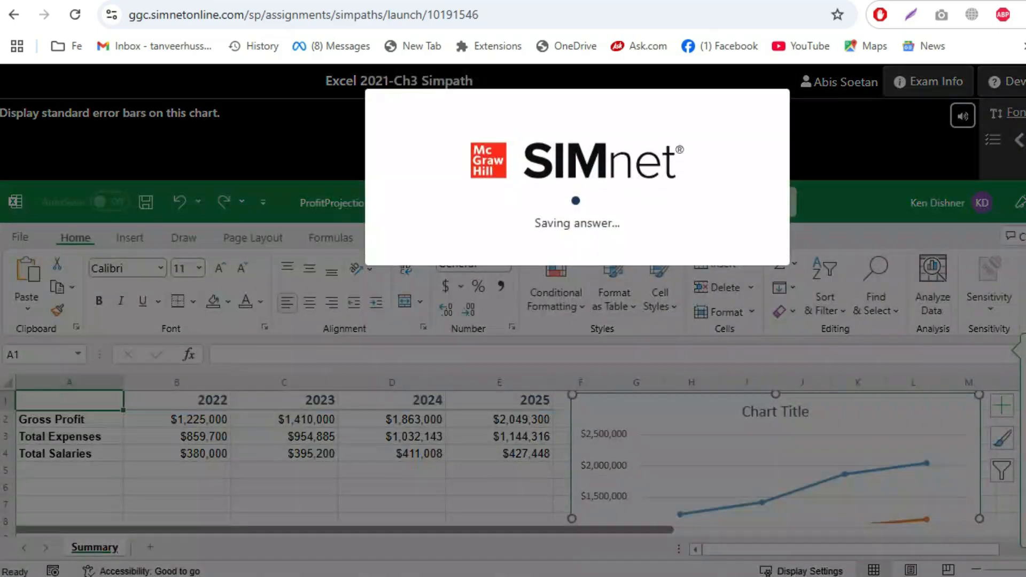
pyautogui.click(740, 252)
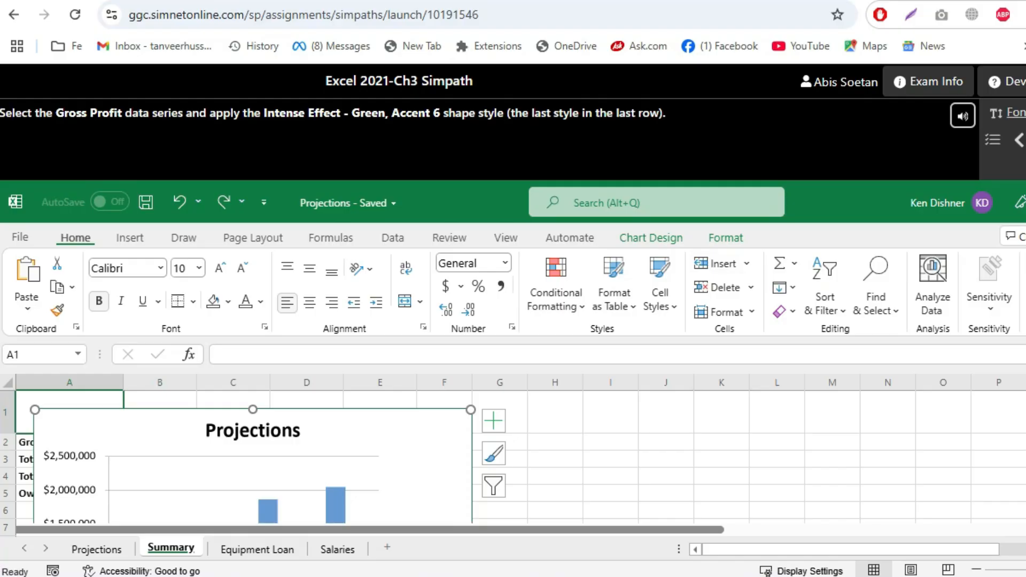
# Apply the Intense Effect - Green, Accent 6 shape style to the Gross Profit data series and continue to the next question
pyautogui.scroll(-3, 251, 457)
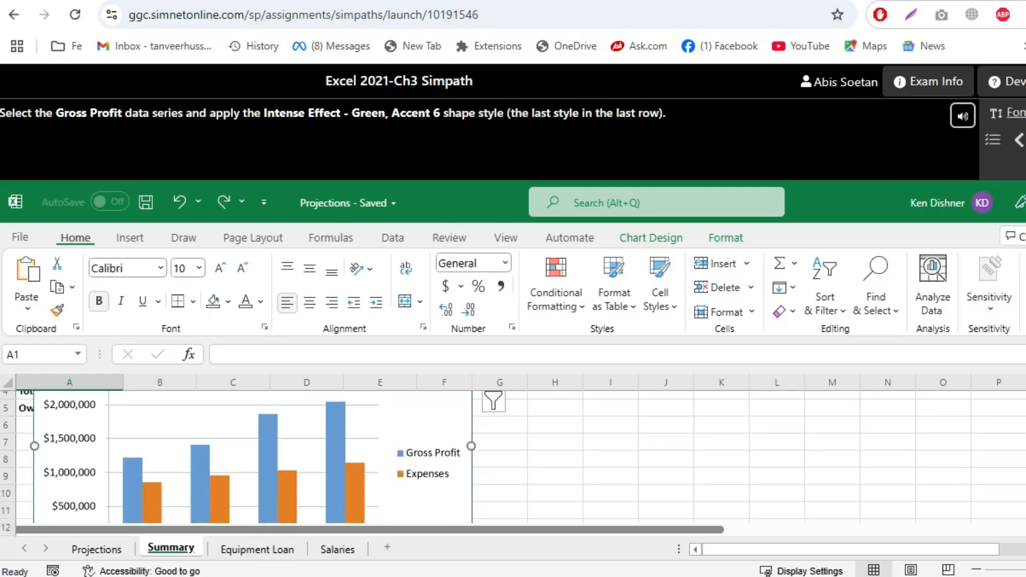
pyautogui.scroll(-2, 252, 457)
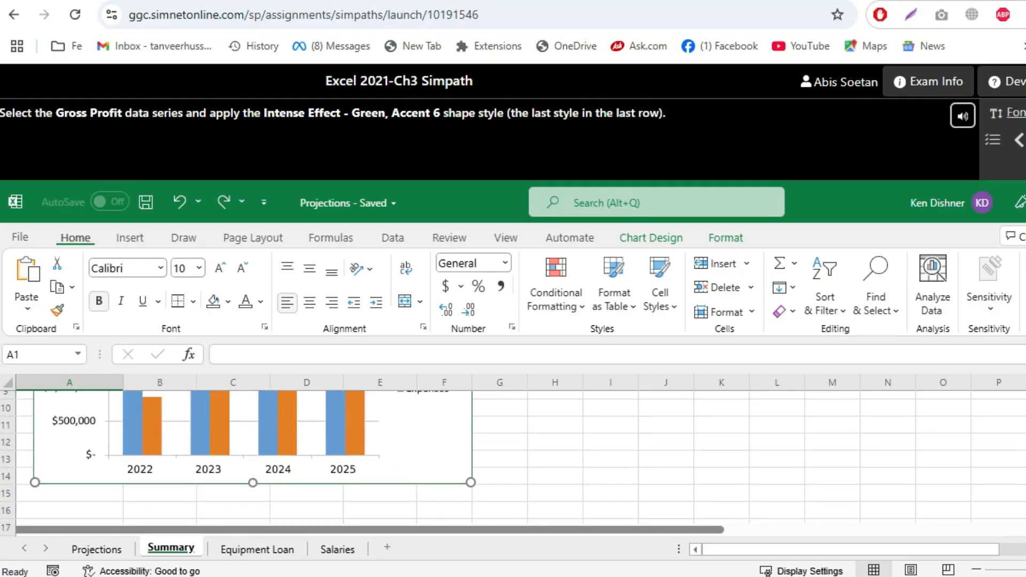
pyautogui.click(268, 425)
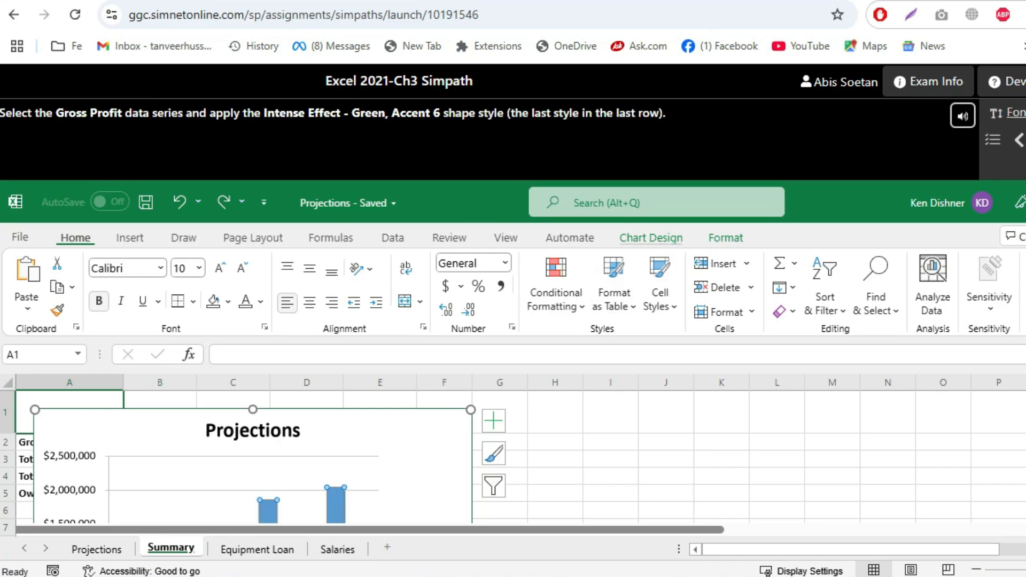
pyautogui.click(651, 238)
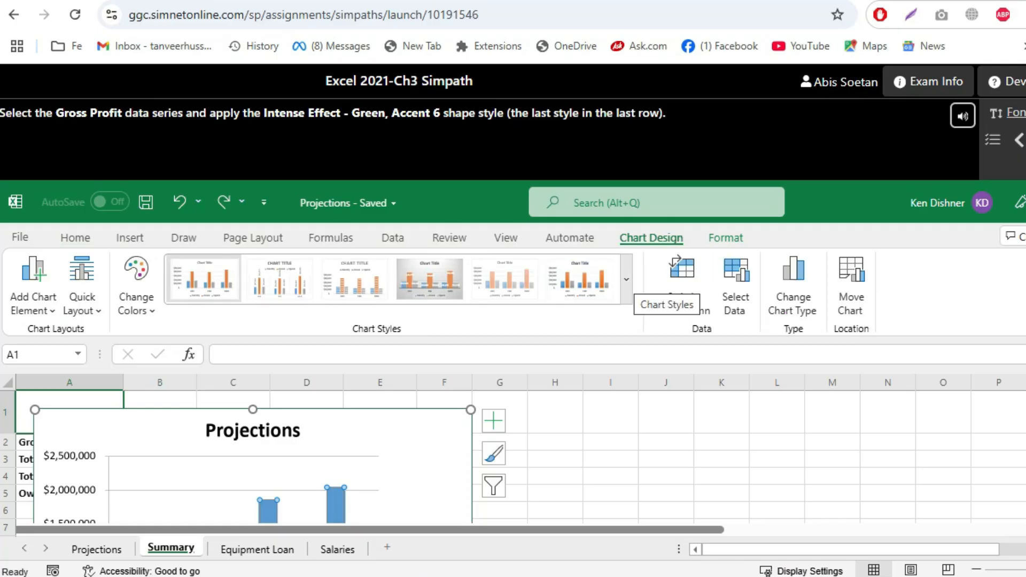
pyautogui.click(726, 237)
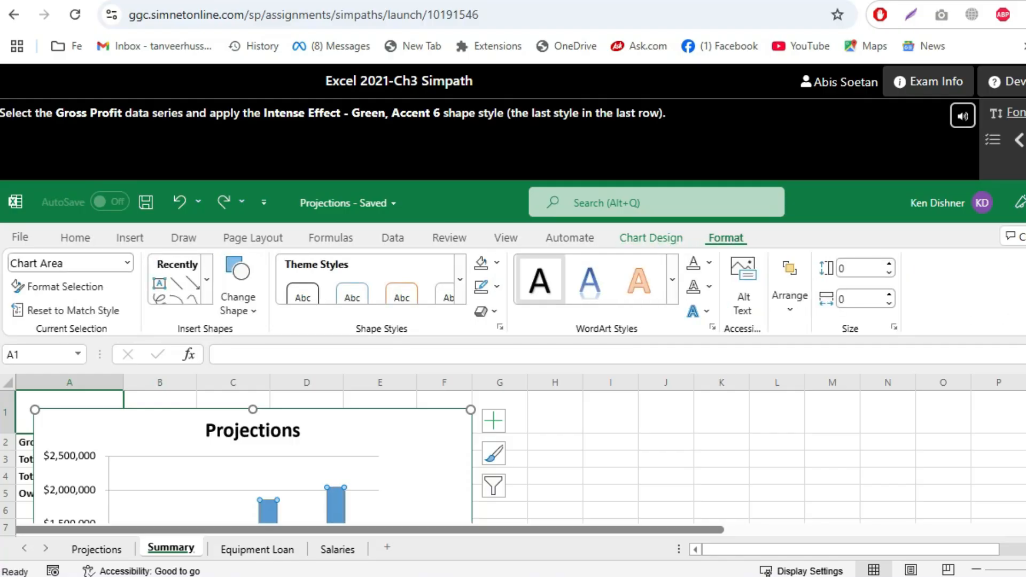
pyautogui.click(460, 279)
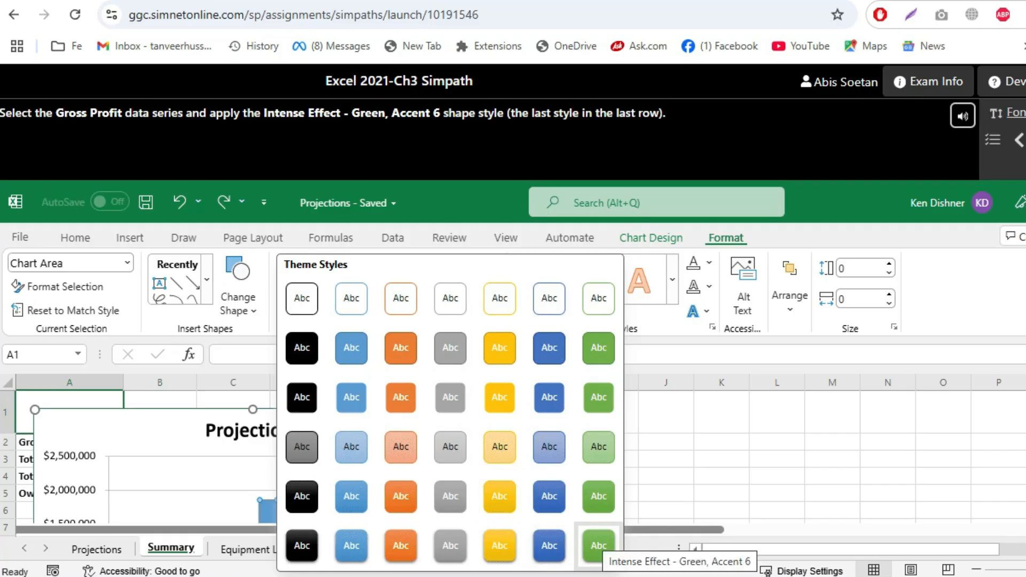
pyautogui.click(599, 545)
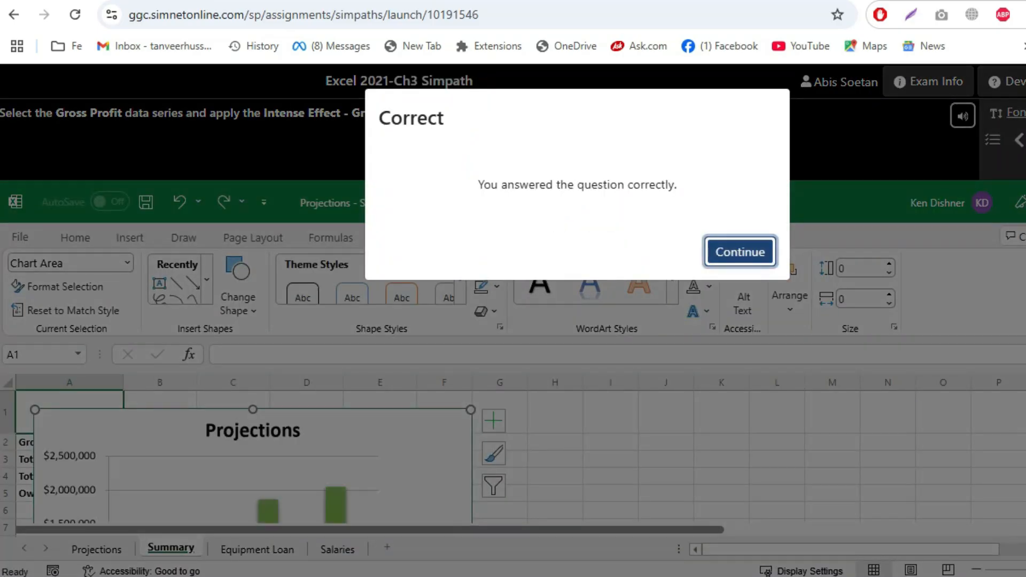
pyautogui.press('Return')
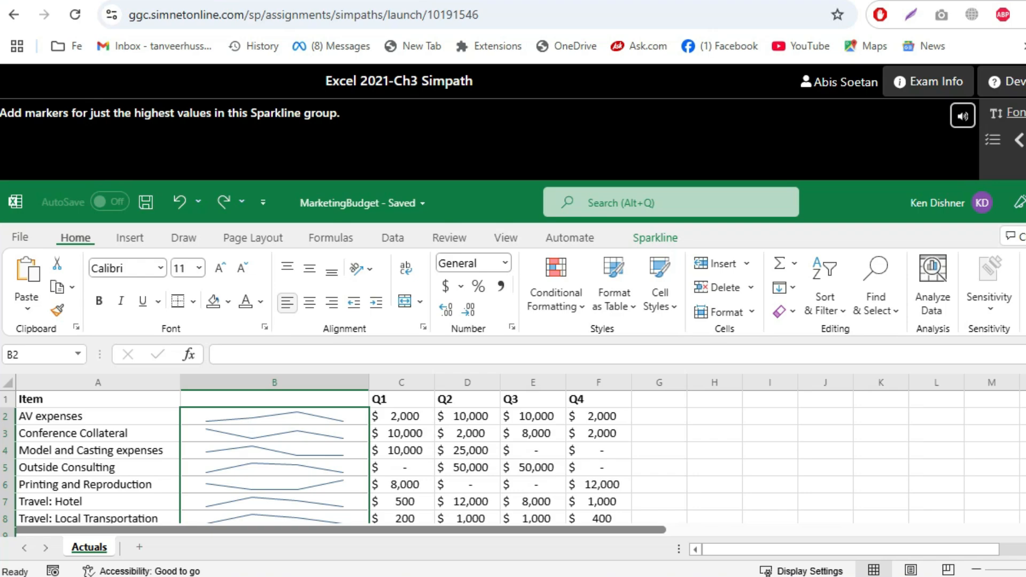
# Show High Point markers on the selected Sparkline group and continue to the next question
pyautogui.click(655, 238)
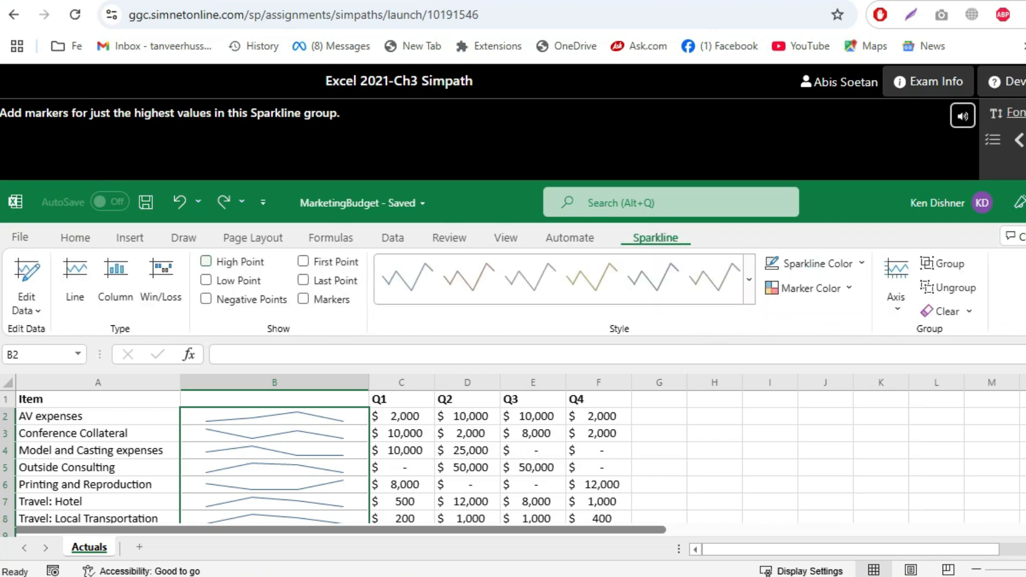
pyautogui.click(206, 261)
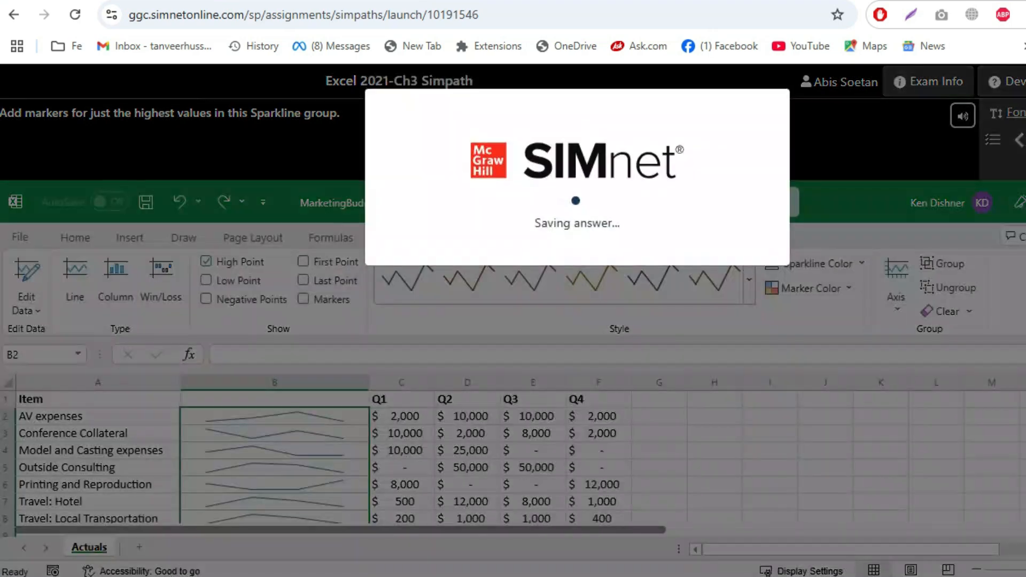
pyautogui.press('Return')
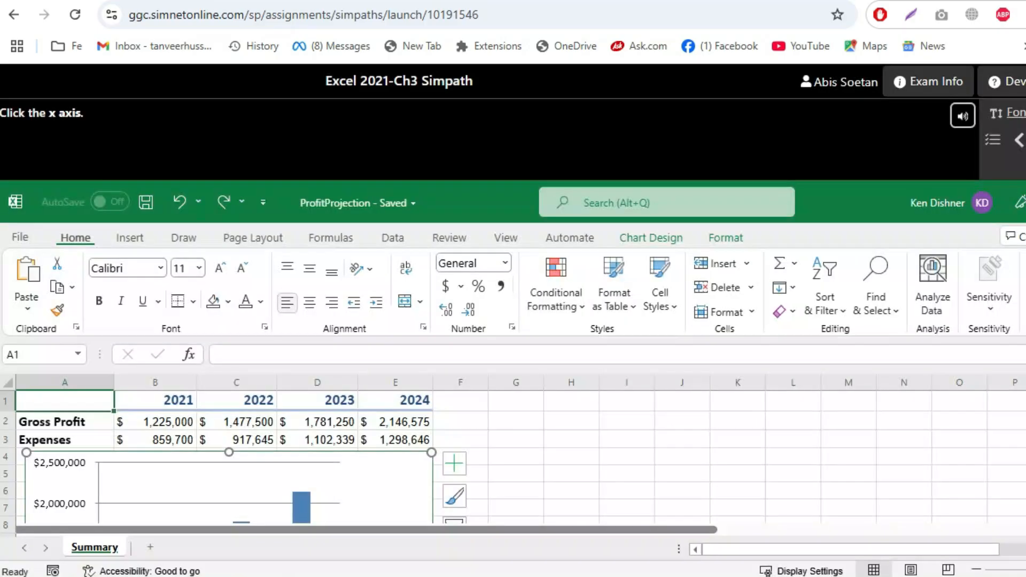
# Select the x axis of the Gross Profit and Expenses column chart and continue to the next question
pyautogui.scroll(-5, 513, 457)
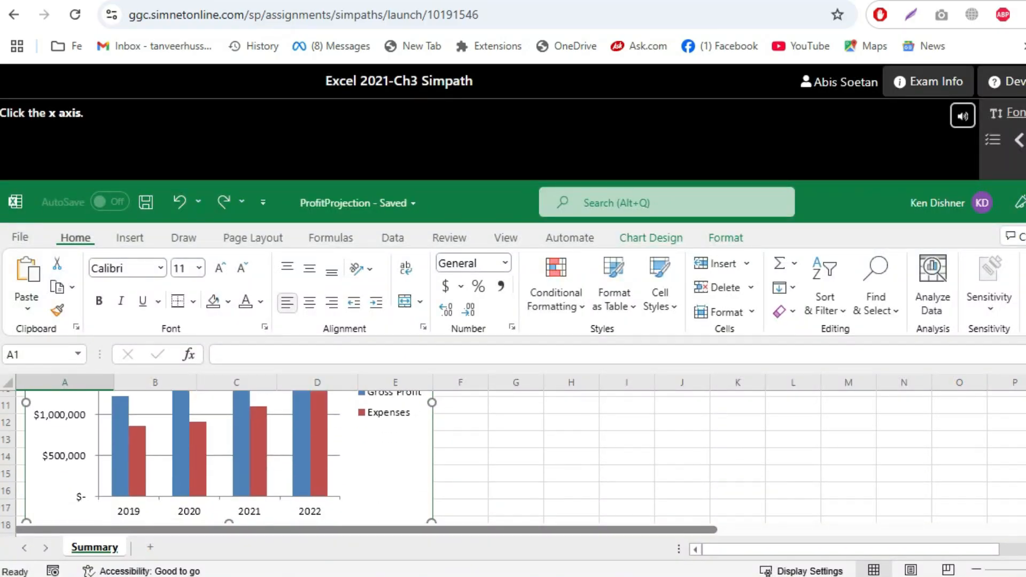
pyautogui.scroll(-2, 514, 458)
pyautogui.click(219, 426)
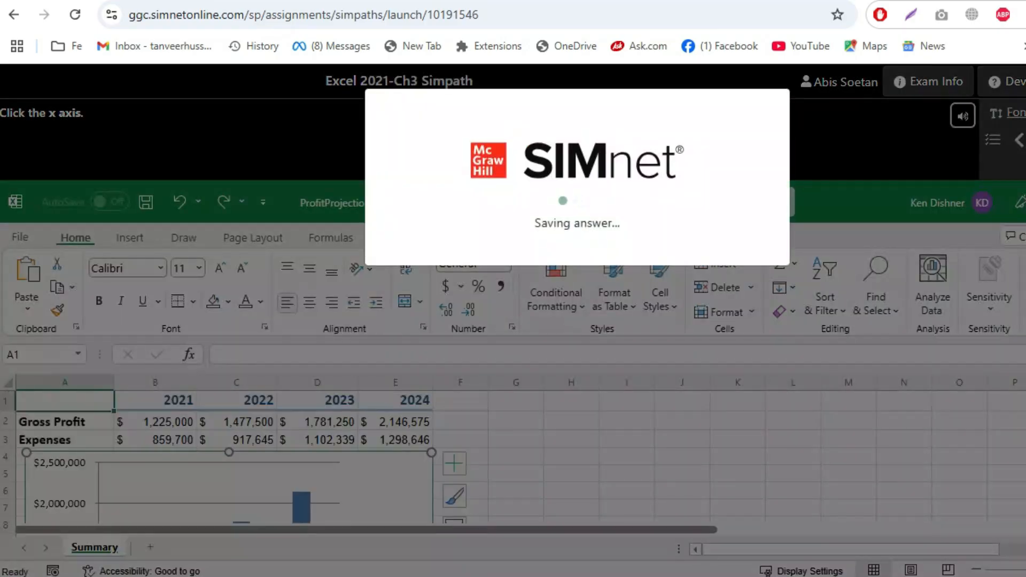
pyautogui.press('Return')
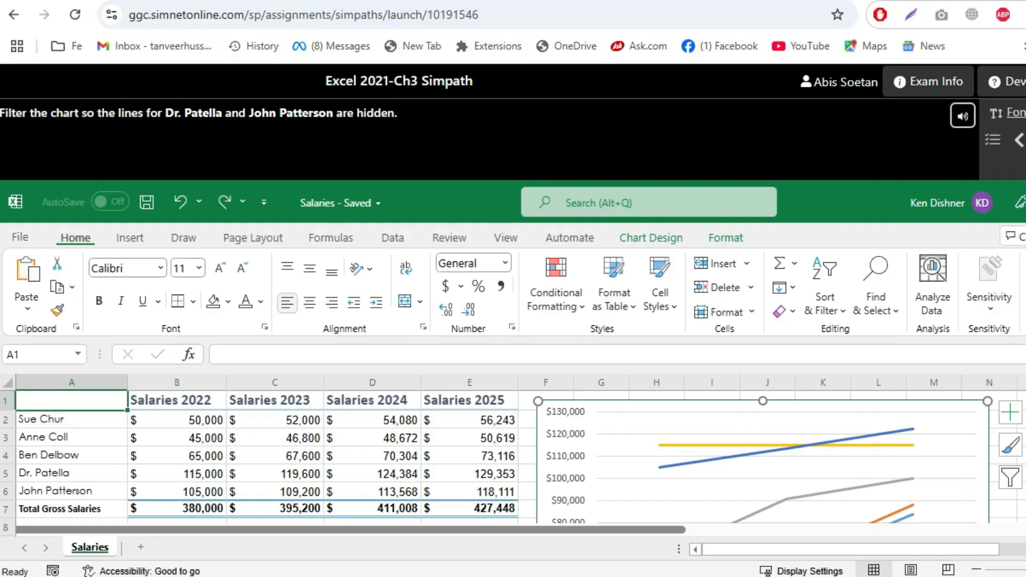
# Try to filter the salaries chart to hide the two named employees' lines and return to the question
pyautogui.click(1011, 477)
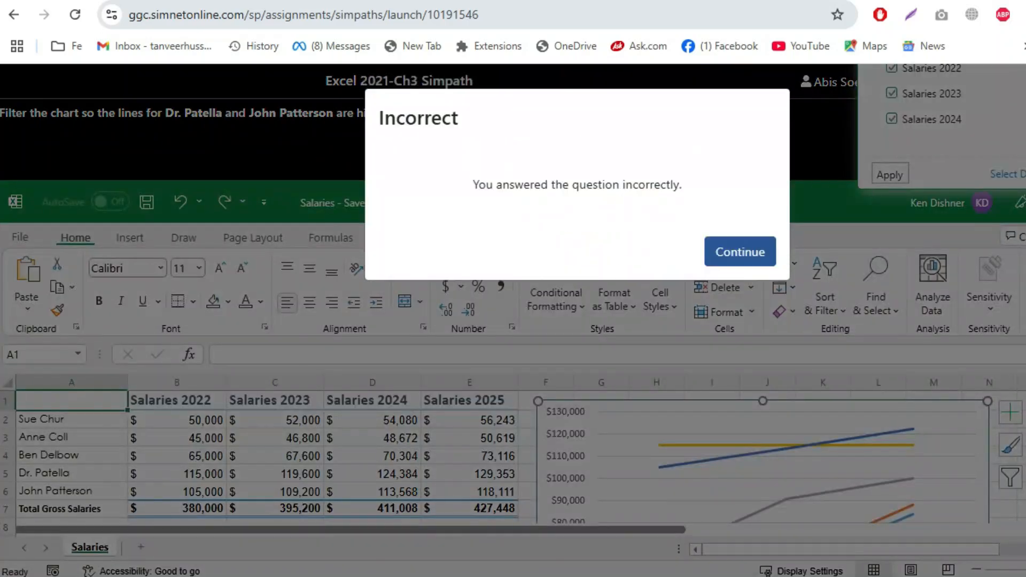
pyautogui.hotkey('ctrl', '+')
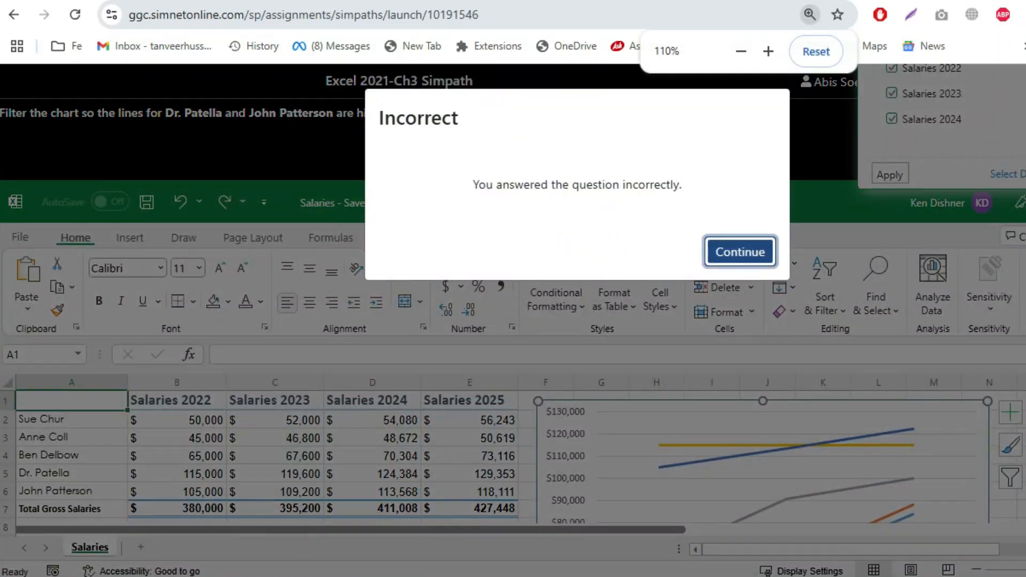
pyautogui.press('Return')
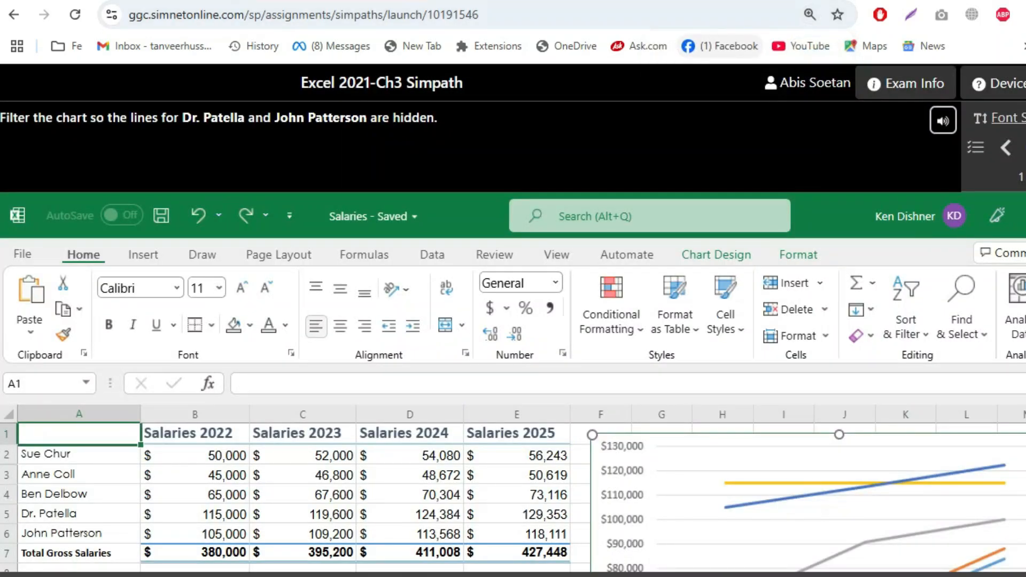
# Reduce the browser page zoom to 75% so the whole salaries chart and its filter control fit on screen
pyautogui.click(810, 15)
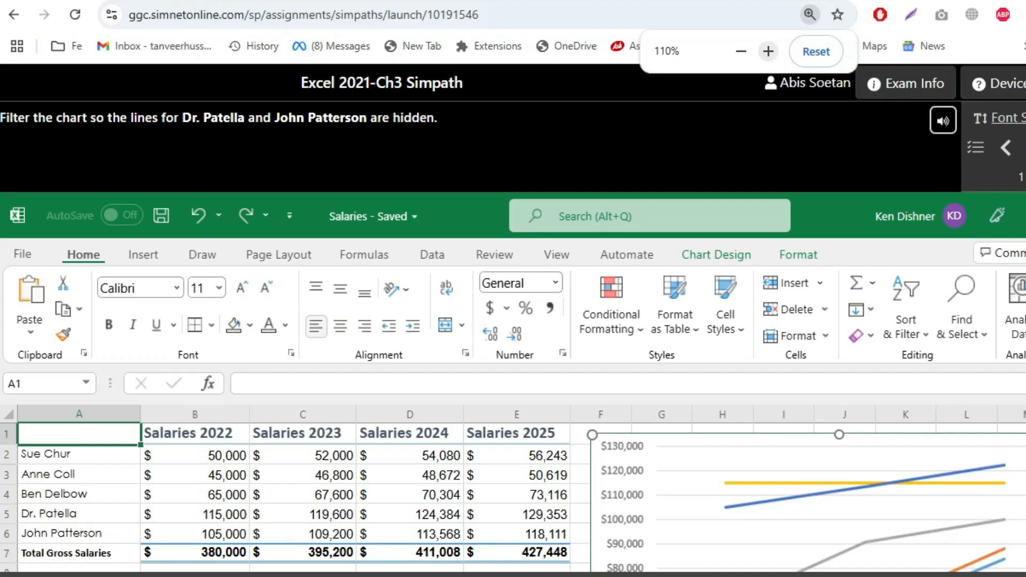
pyautogui.click(741, 51)
pyautogui.click(741, 51)
pyautogui.click(741, 51)
pyautogui.click(741, 51)
pyautogui.click(741, 51)
pyautogui.click(741, 51)
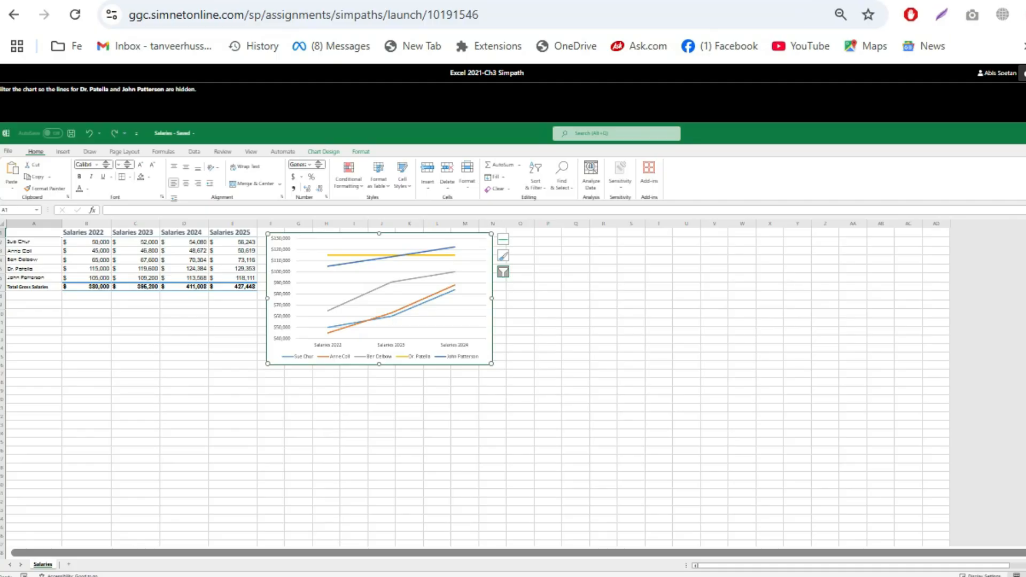
pyautogui.click(503, 272)
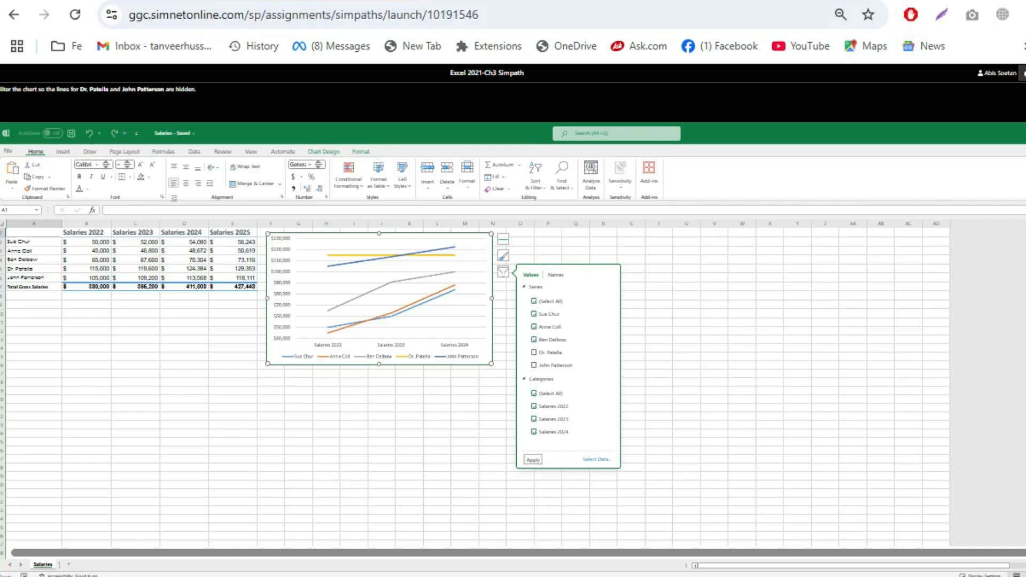
pyautogui.click(841, 14)
pyautogui.click(799, 51)
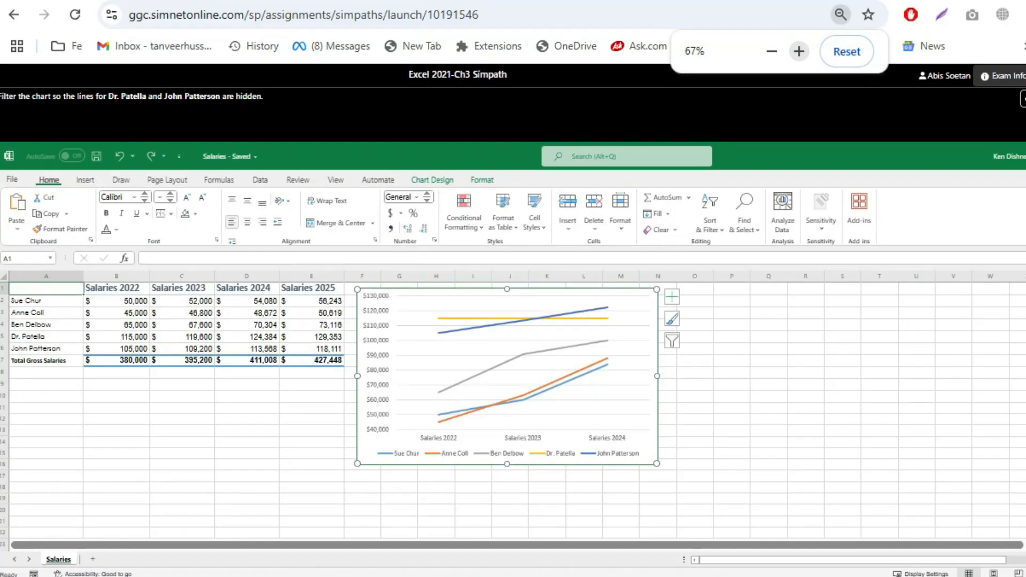
pyautogui.click(800, 52)
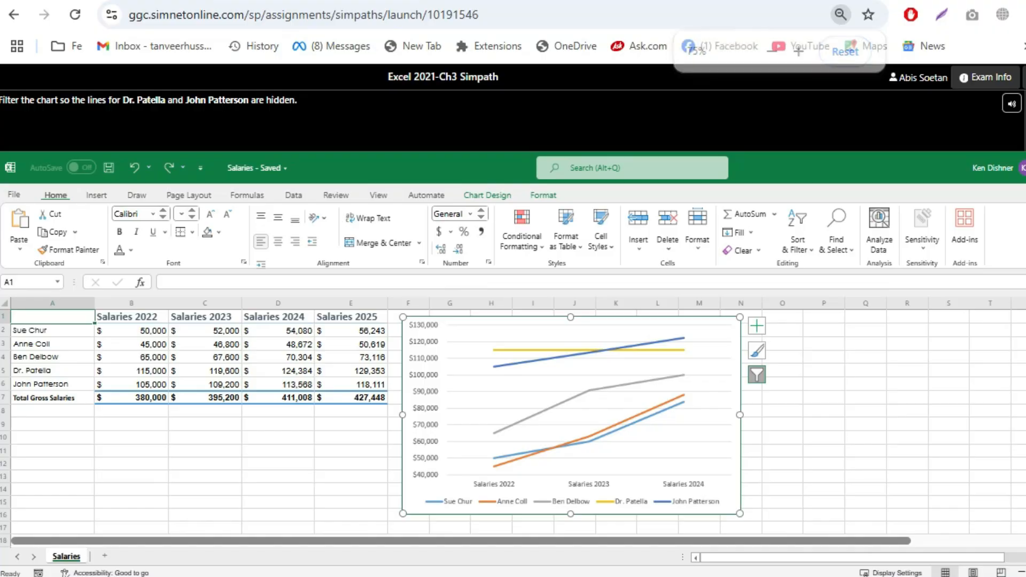
# Try to hide the lines of the employees in rows 5 and 6 through the chart's series filter
pyautogui.click(757, 375)
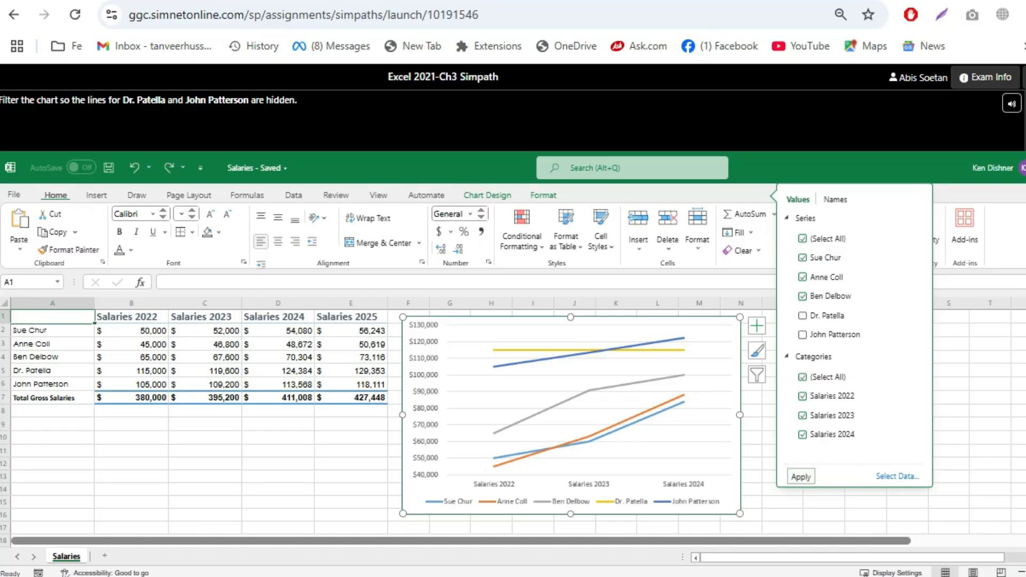
pyautogui.click(803, 239)
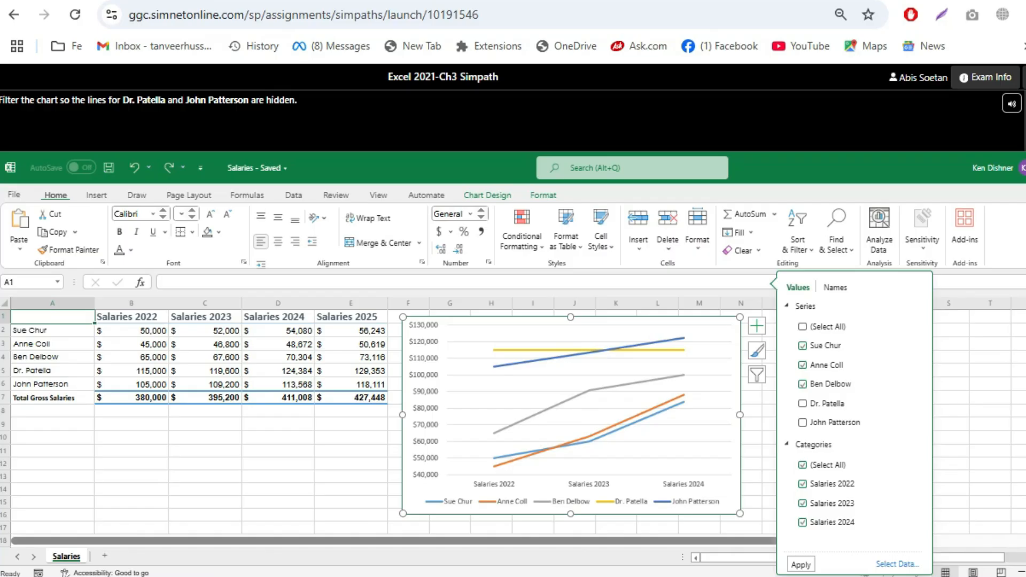
pyautogui.click(835, 287)
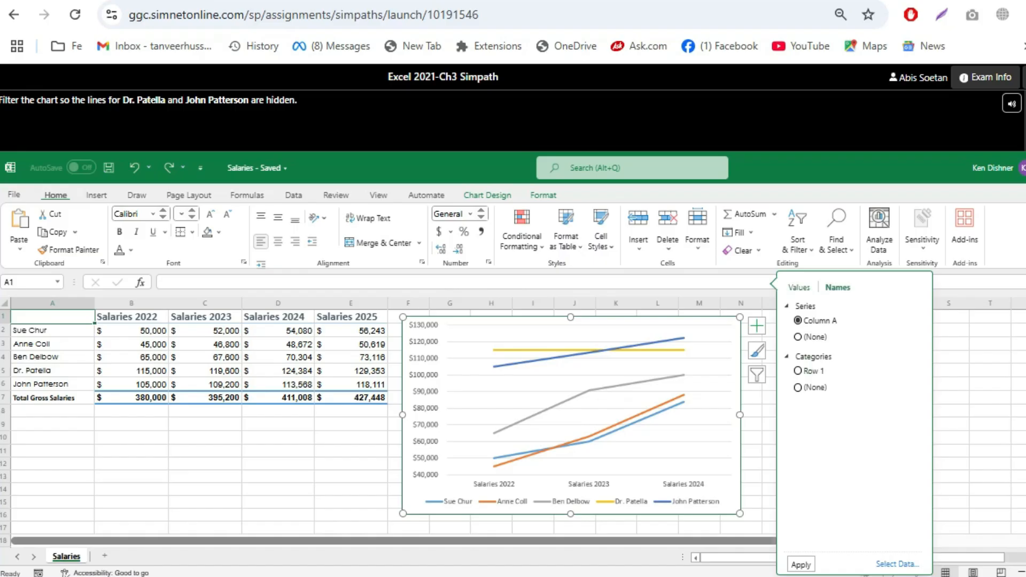
pyautogui.click(799, 288)
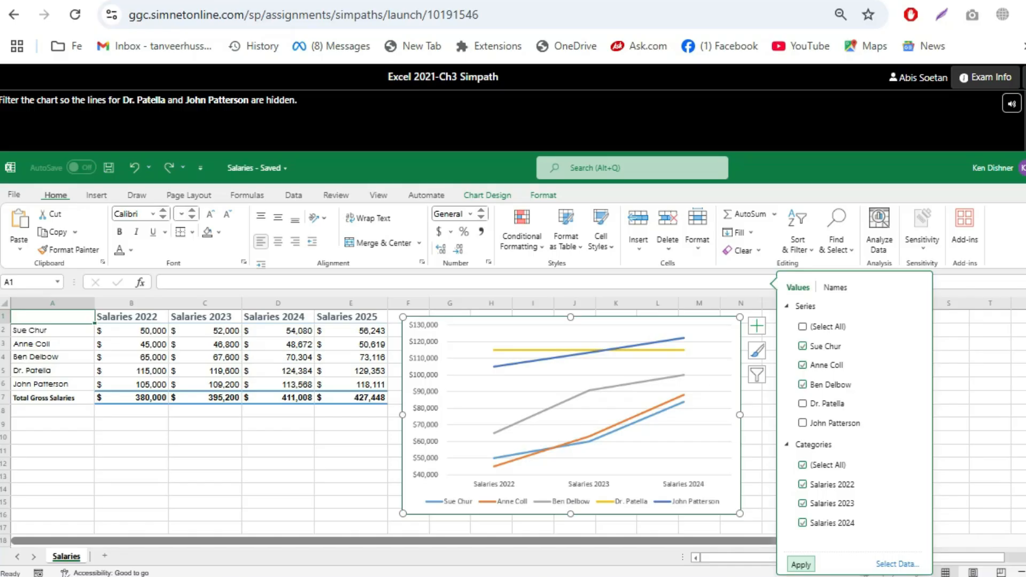
pyautogui.click(757, 326)
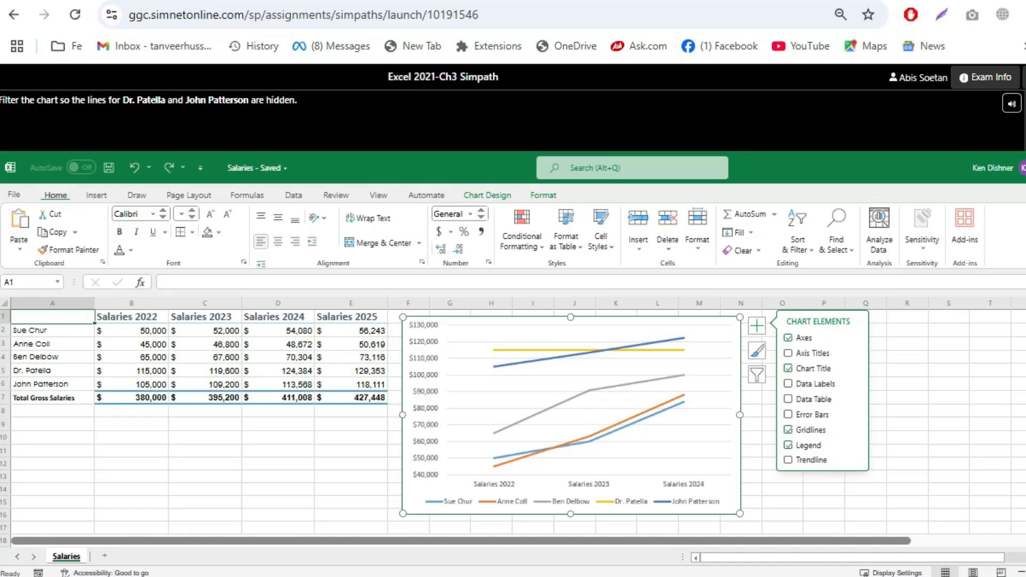
pyautogui.press('Escape')
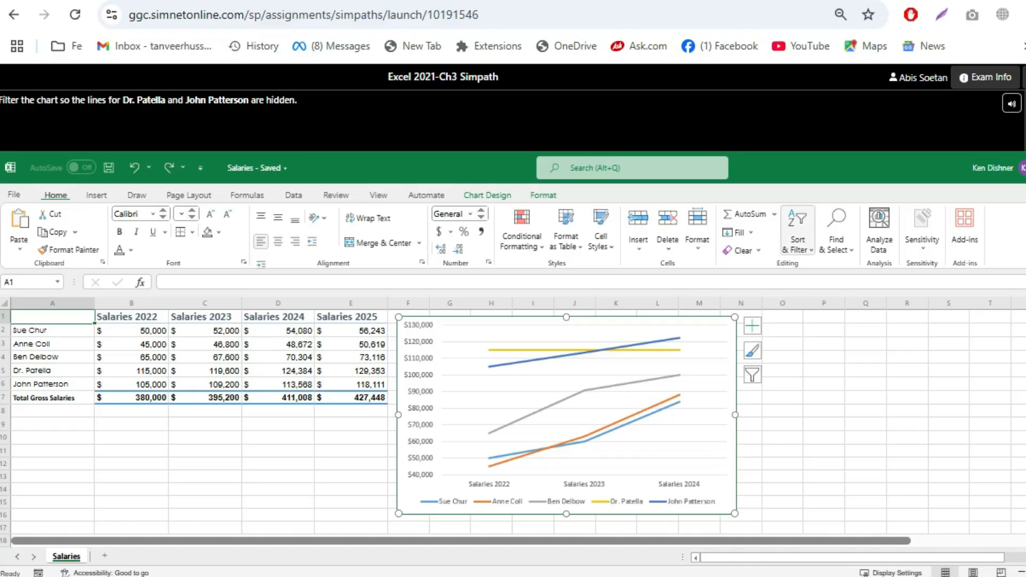
# Try the worksheet filter and the chart's data source settings to hide the two employees' lines, and cancel the data source changes
pyautogui.click(797, 239)
pyautogui.click(814, 314)
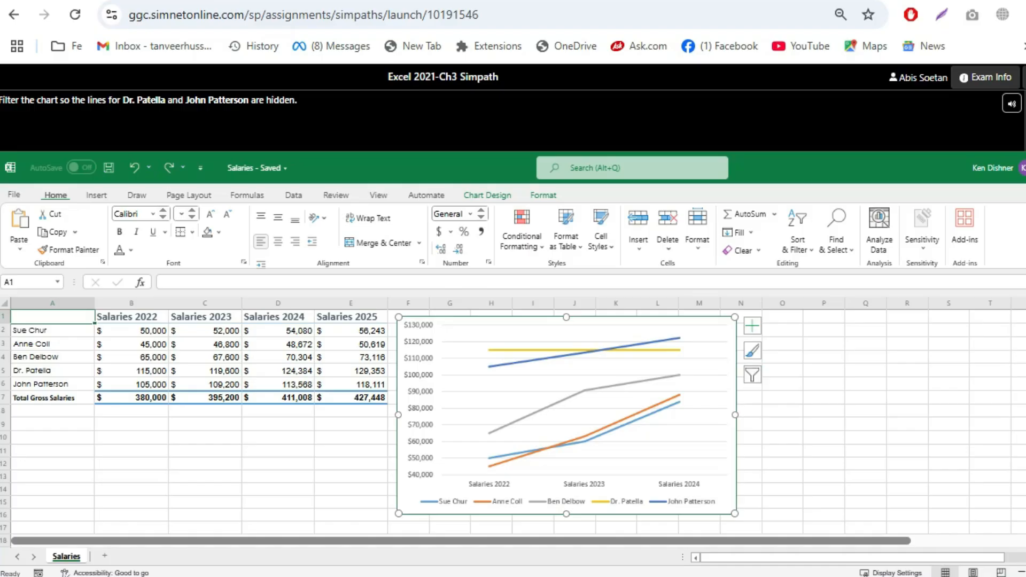
pyautogui.click(753, 375)
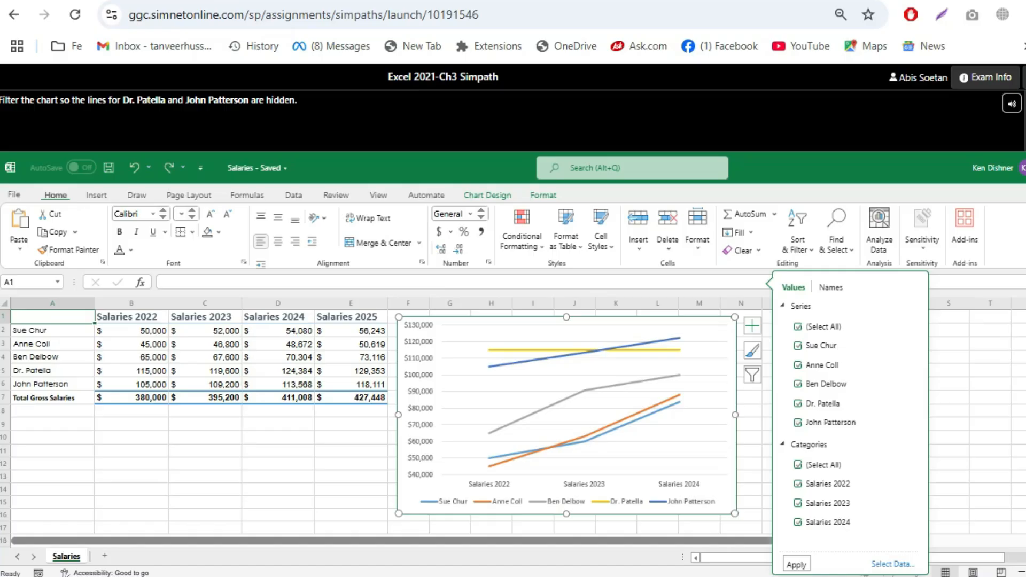
pyautogui.click(798, 423)
pyautogui.click(892, 564)
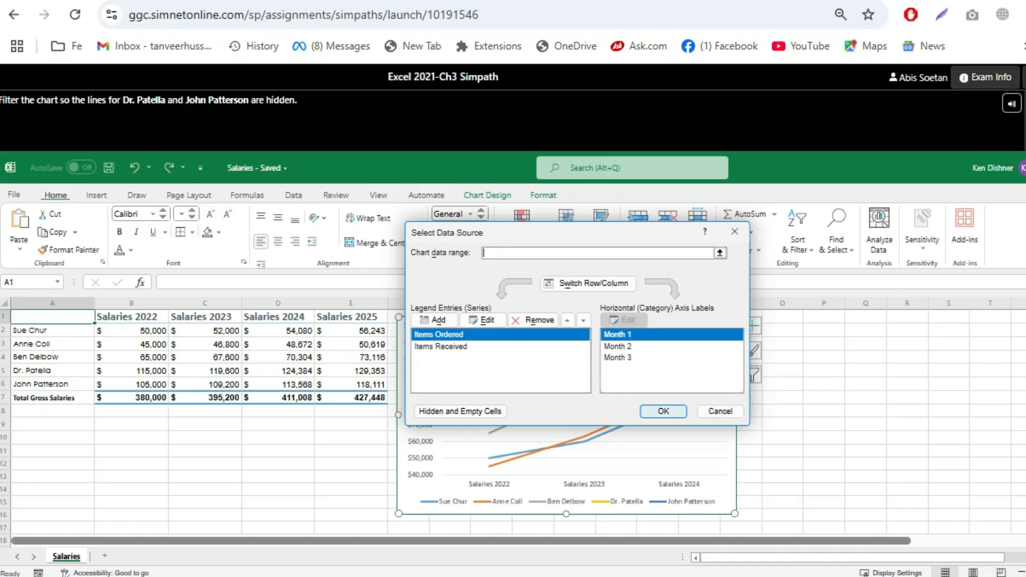
pyautogui.click(720, 411)
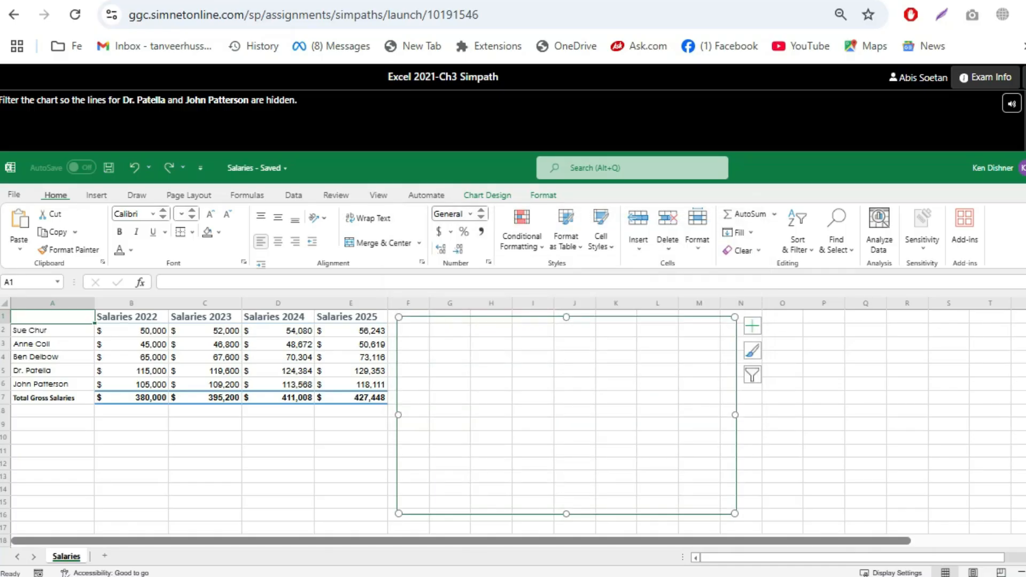
# Reopen the salaries chart's filter and try to apply it without the two named employees' series
pyautogui.scroll(-2, 513, 426)
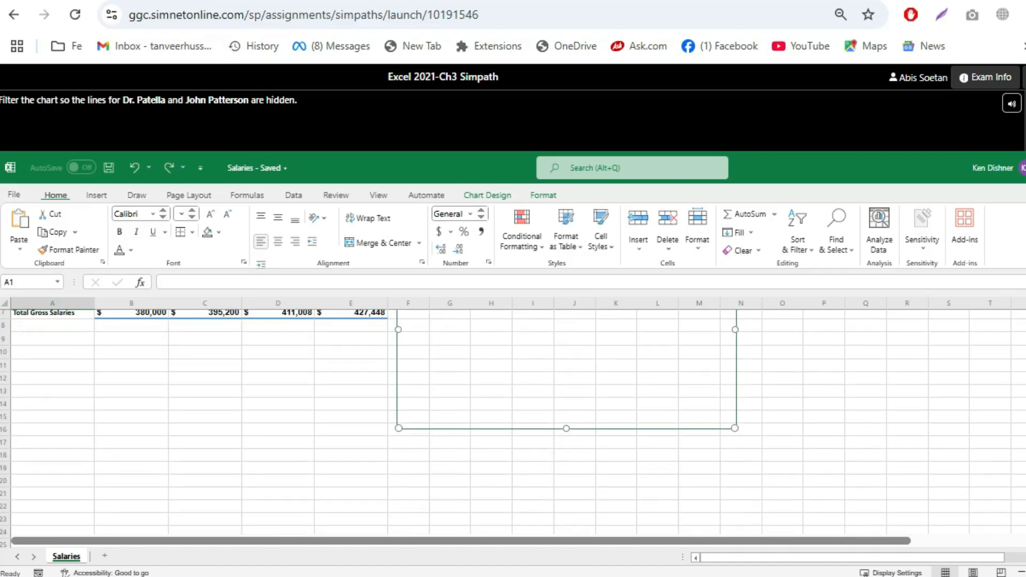
pyautogui.scroll(2, 513, 426)
pyautogui.click(752, 375)
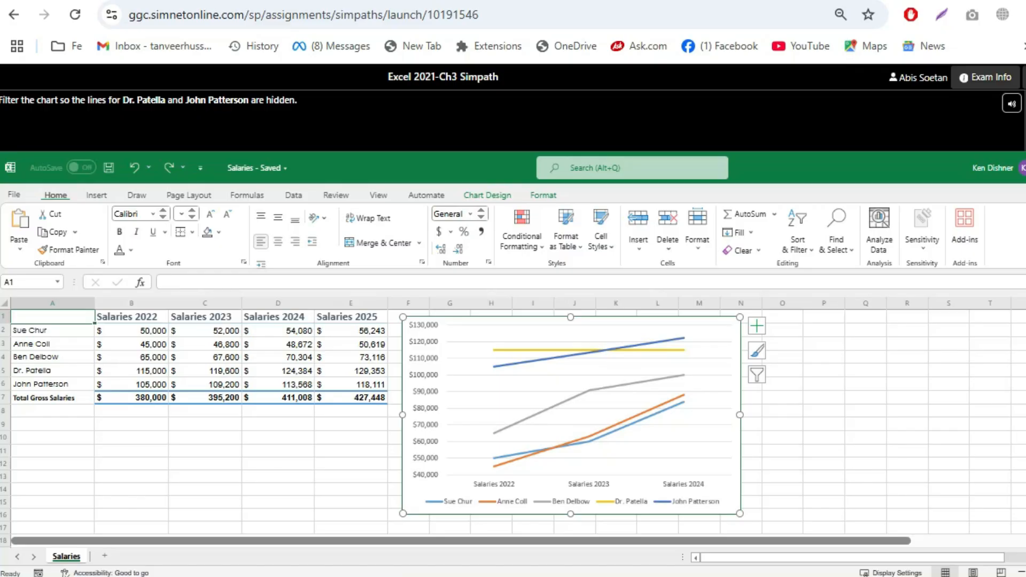
pyautogui.click(757, 375)
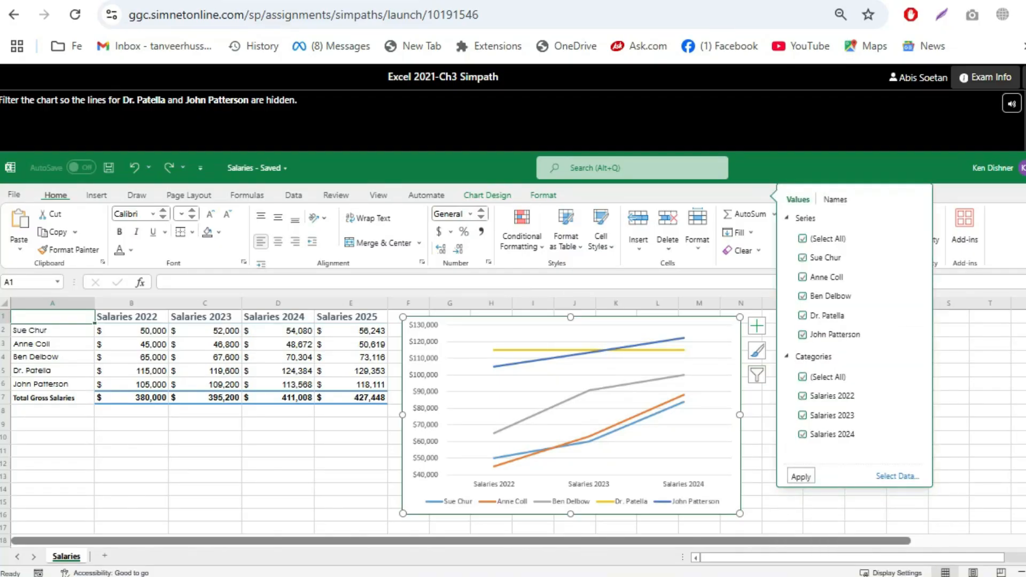
pyautogui.click(801, 476)
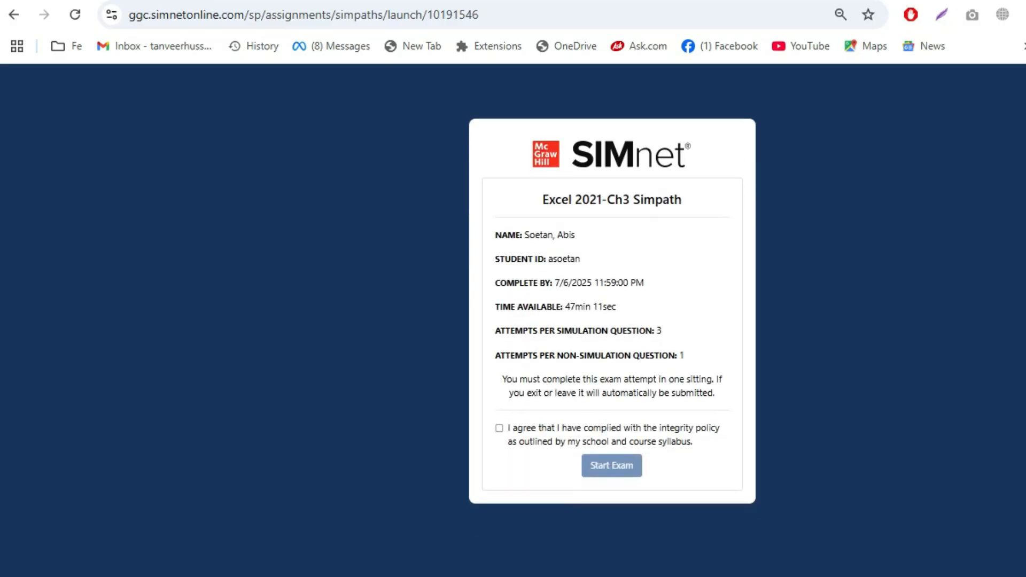
# Agree to the integrity policy statement and start the Excel 2021-Ch3 Simpath exam
pyautogui.click(499, 428)
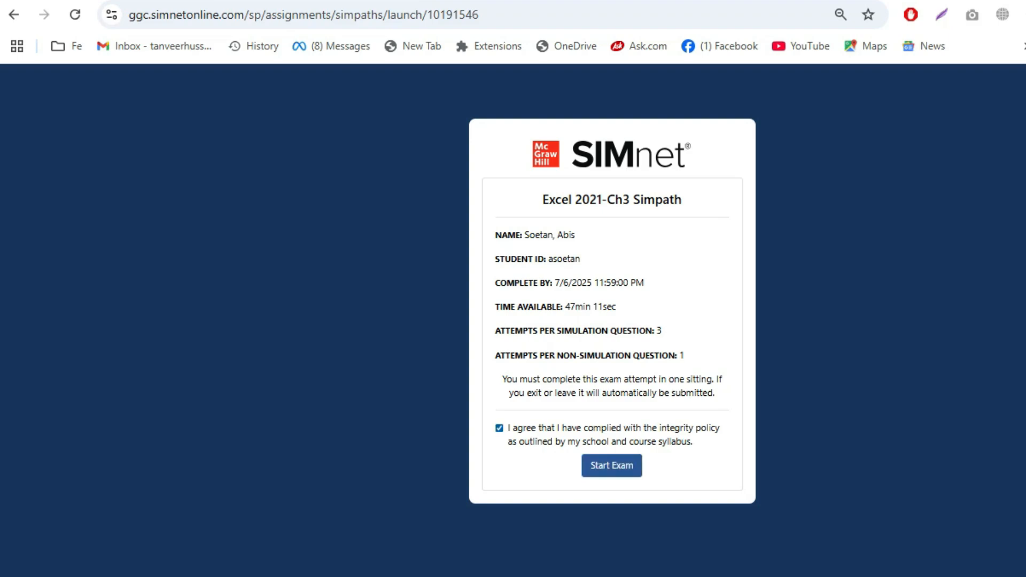
pyautogui.click(612, 466)
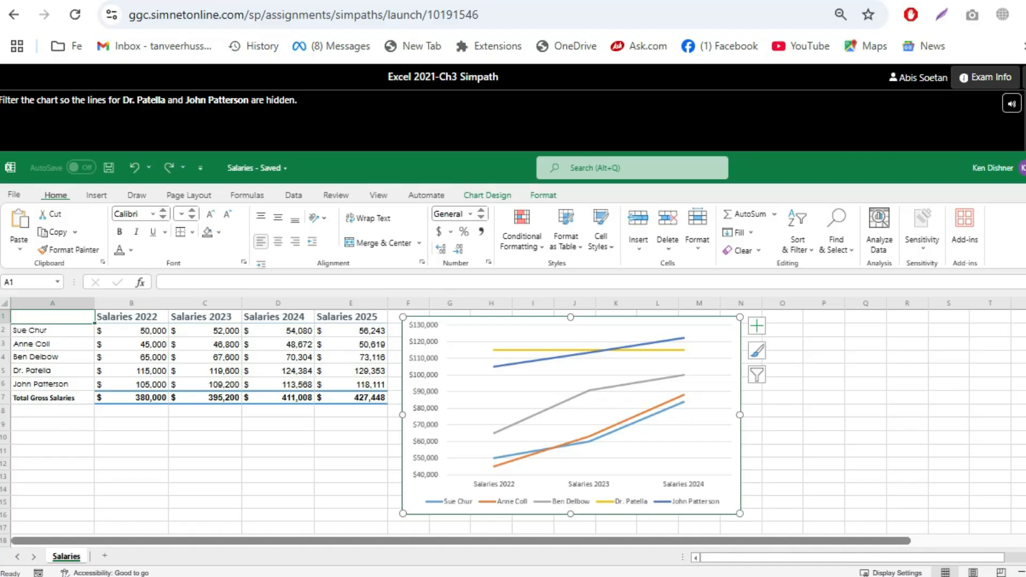
# Filter the salaries chart to hide the series of the employees in rows 5 and 6, and continue to the next question
pyautogui.click(757, 375)
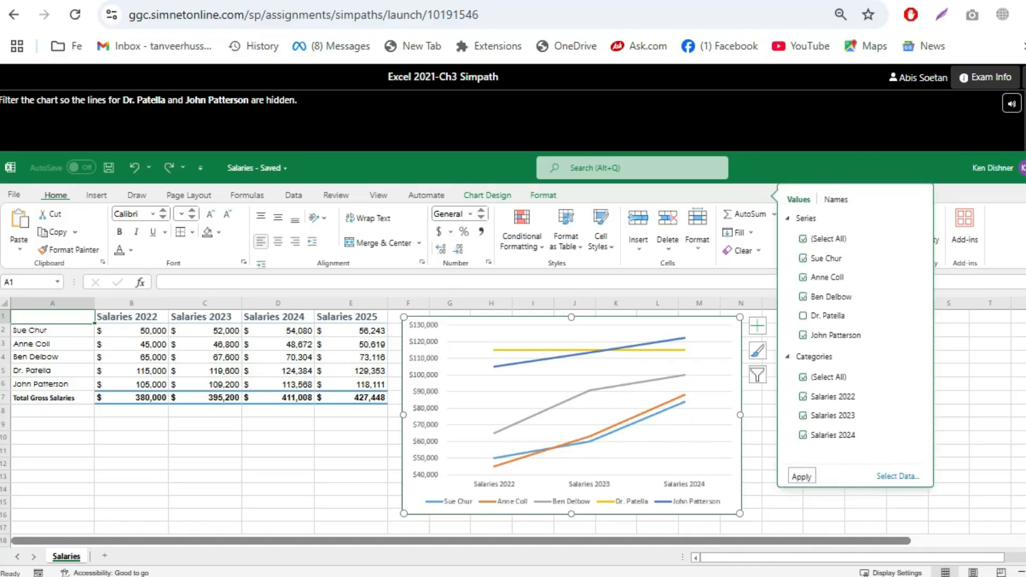
pyautogui.click(803, 335)
pyautogui.click(802, 477)
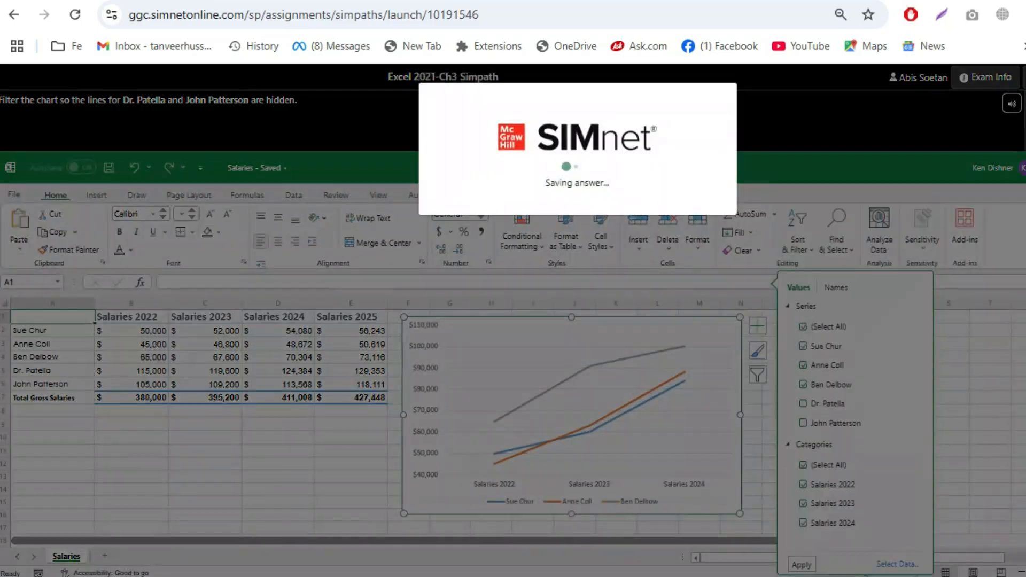
pyautogui.press('Return')
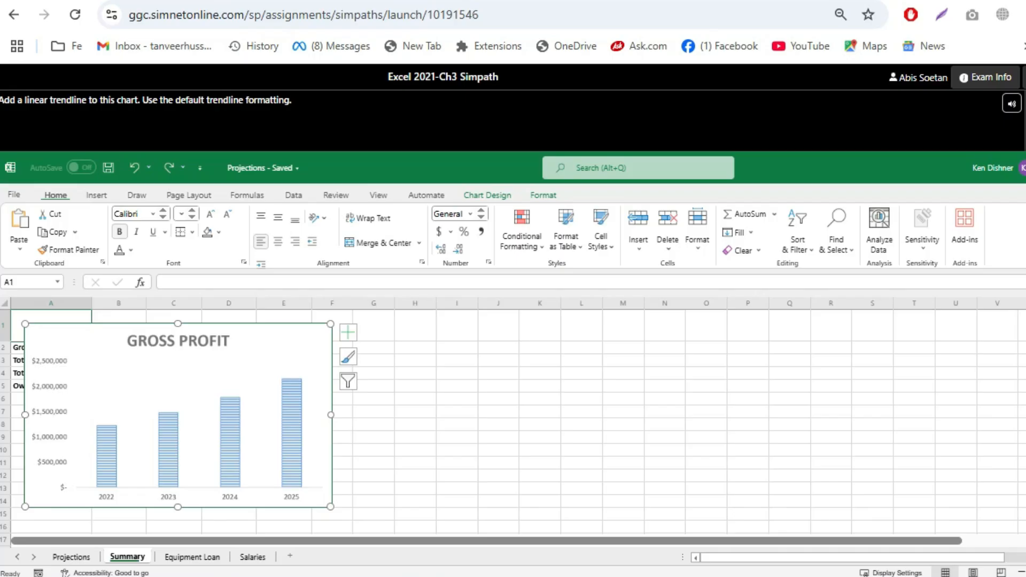
# Add a linear trendline with default formatting to the Gross Profit chart and continue to the next question
pyautogui.click(348, 332)
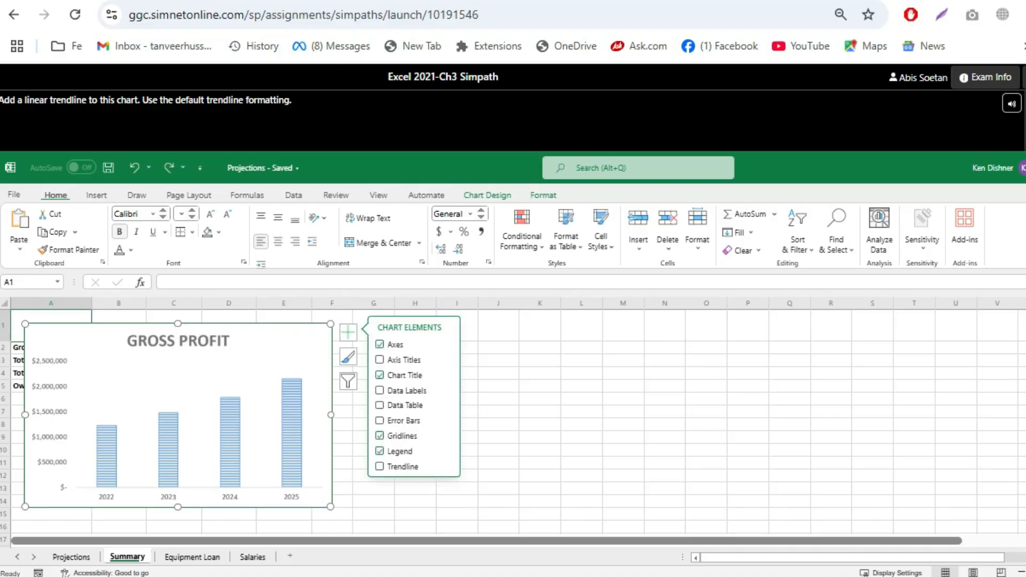
pyautogui.click(444, 466)
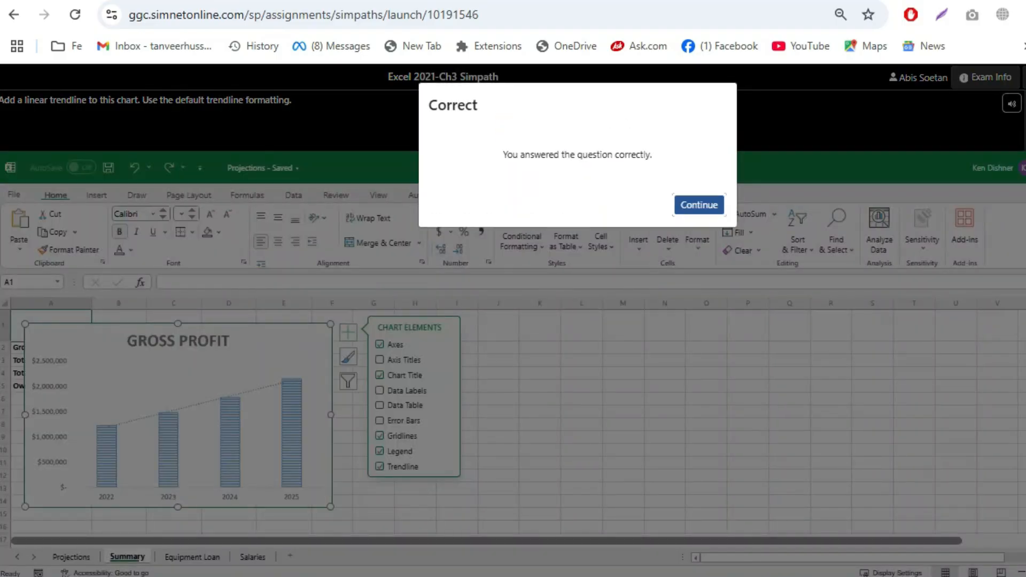
pyautogui.press('Return')
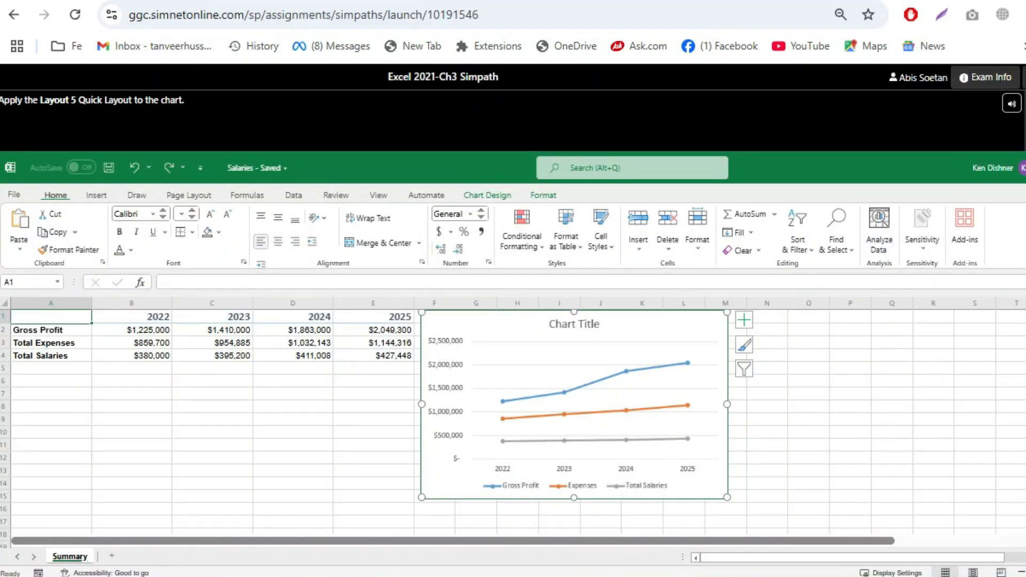
# Apply the Layout 5 Quick Layout to the line chart on the Summary sheet and continue to the next question
pyautogui.click(487, 196)
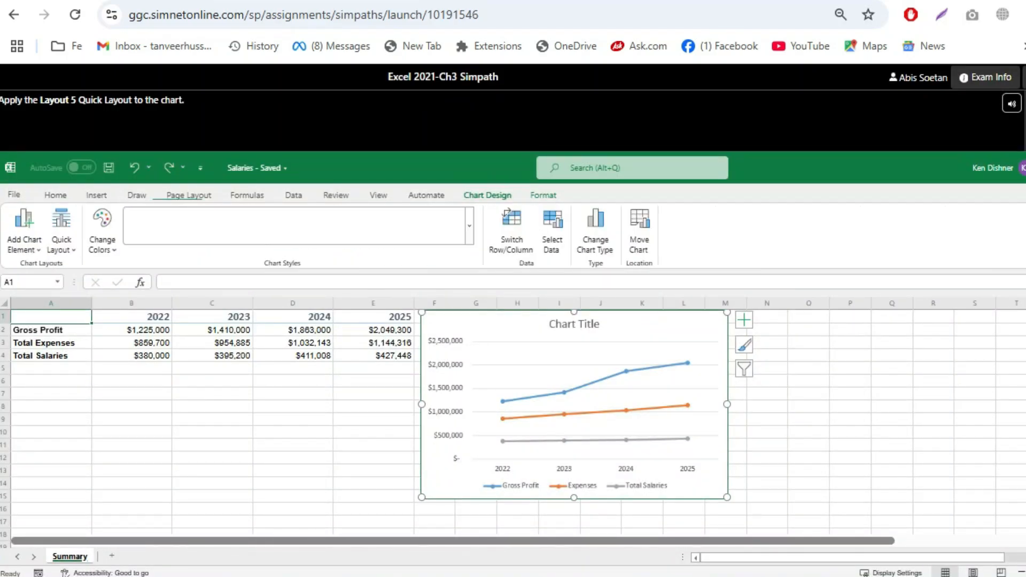
pyautogui.click(61, 230)
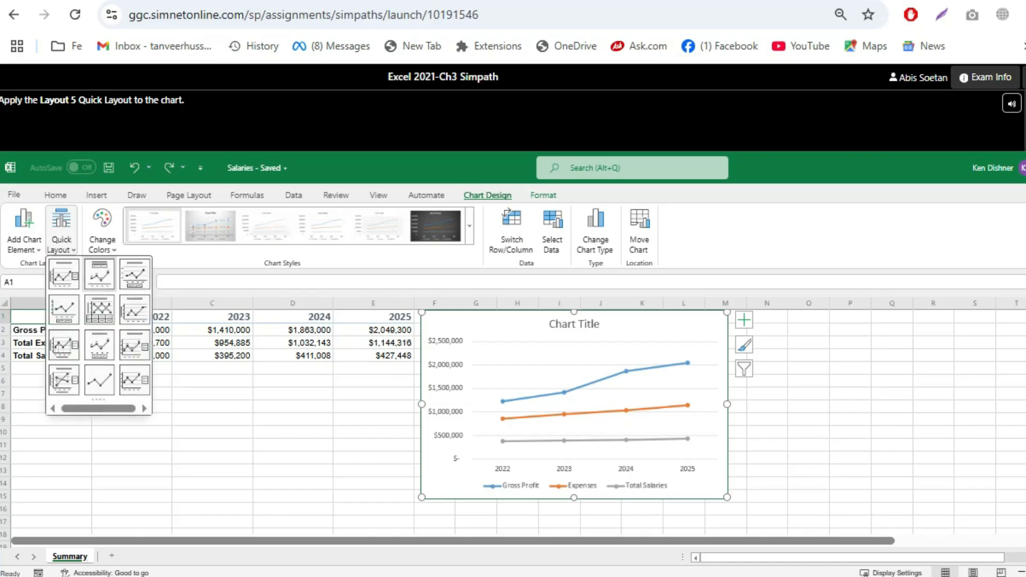
pyautogui.click(99, 310)
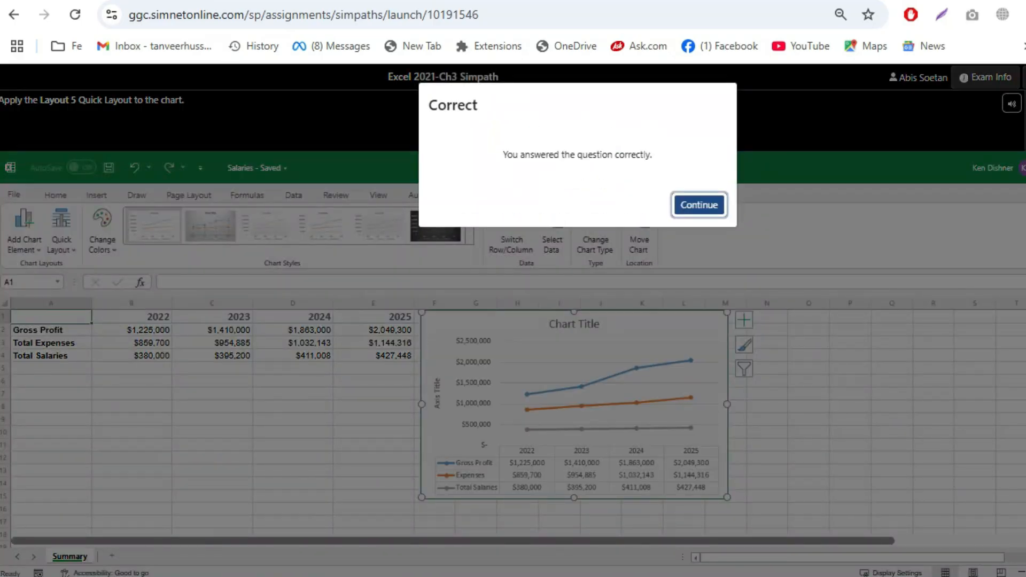
pyautogui.press('Return')
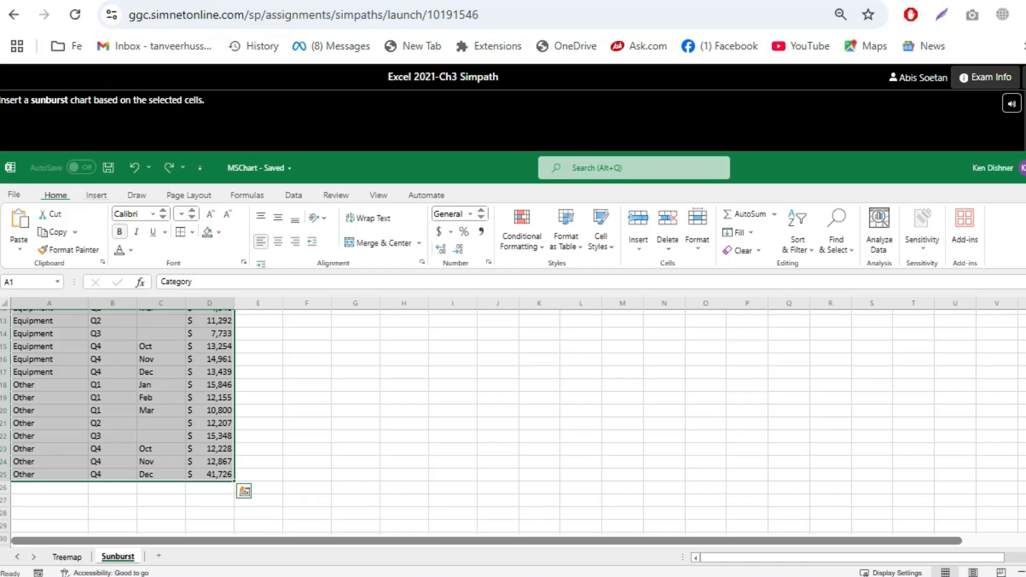
# Insert a sunburst chart based on the selected cells of the Sunburst sheet
pyautogui.click(96, 196)
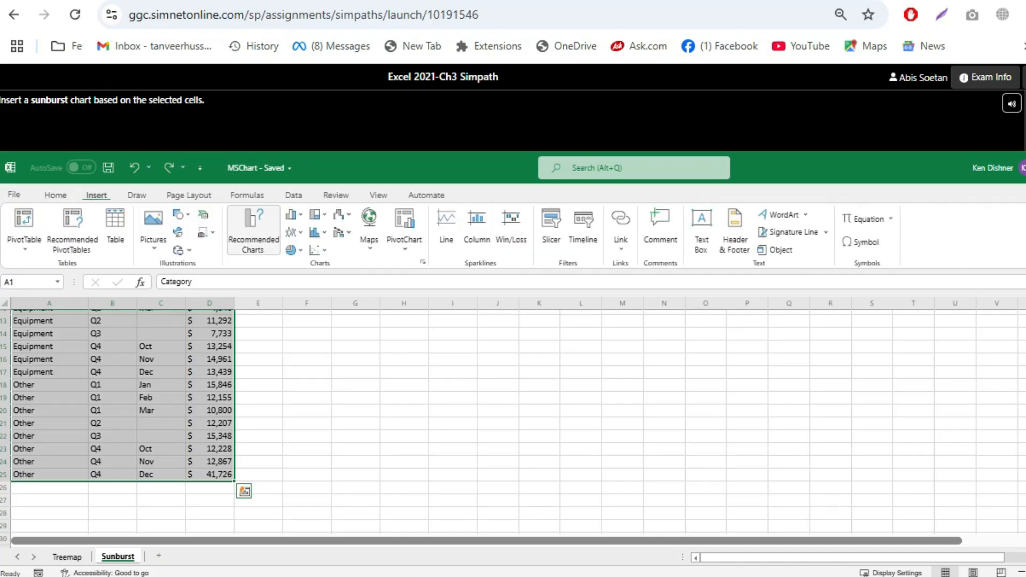
pyautogui.click(253, 230)
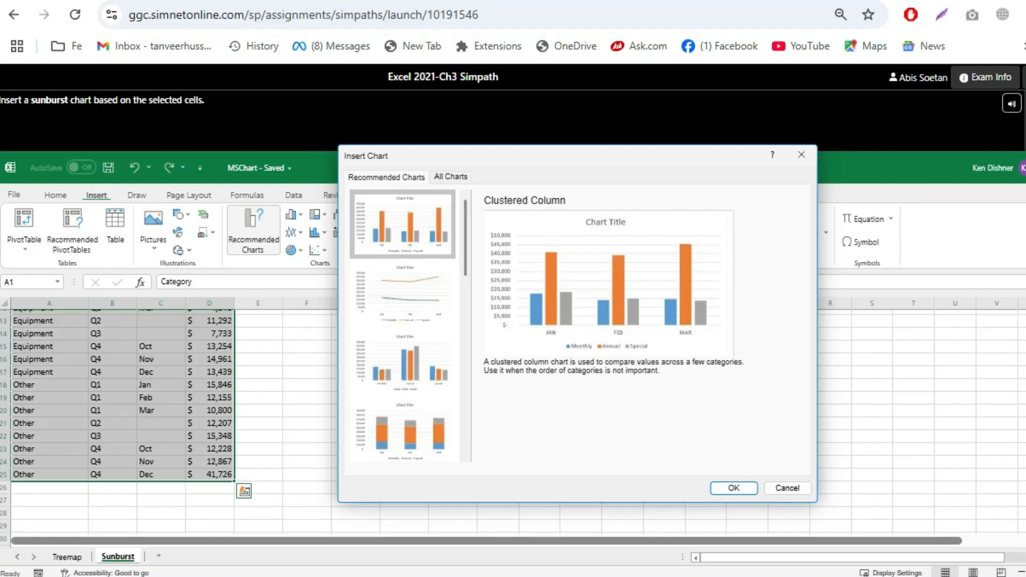
pyautogui.click(451, 177)
pyautogui.scroll(-3, 383, 374)
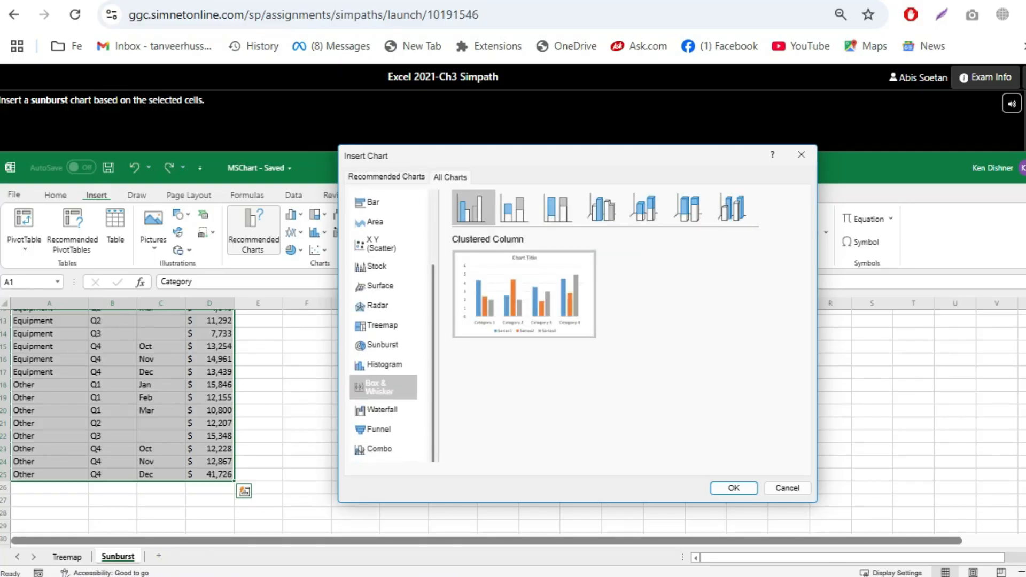
pyautogui.click(383, 345)
pyautogui.click(734, 488)
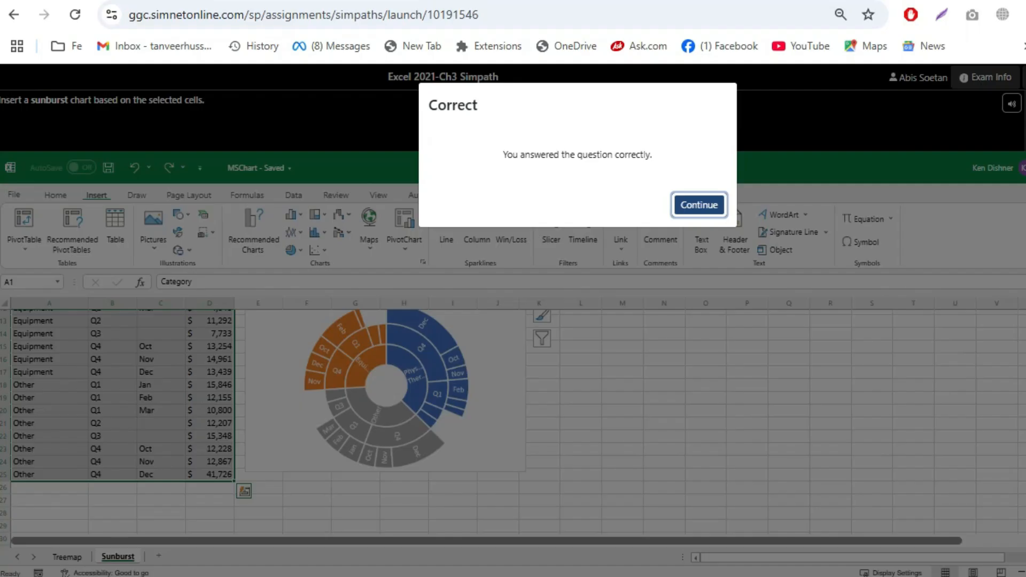
# Move on to the line chart question, change the chart title to Projections, and continue to the next question
pyautogui.press('Return')
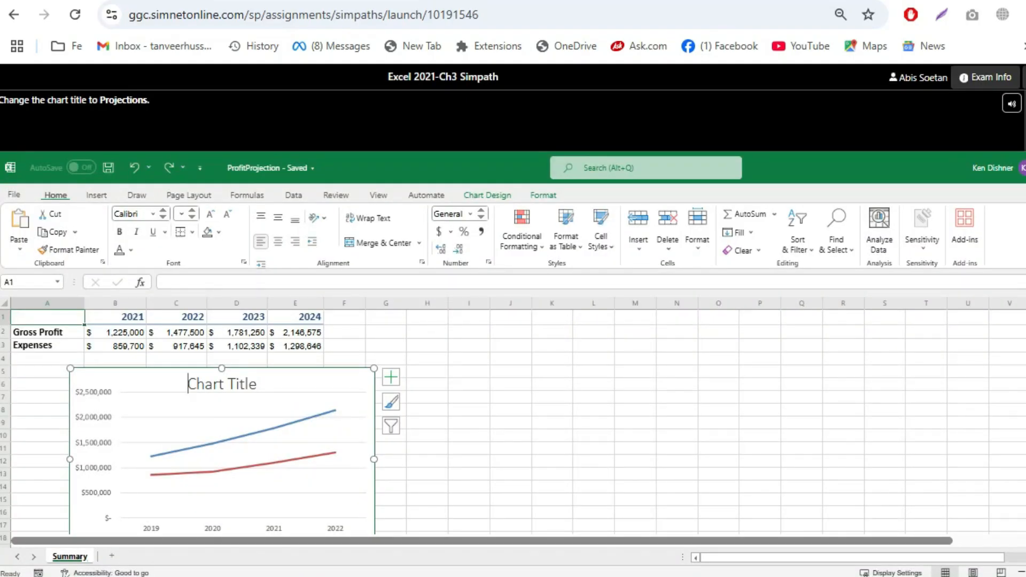
pyautogui.click(222, 383)
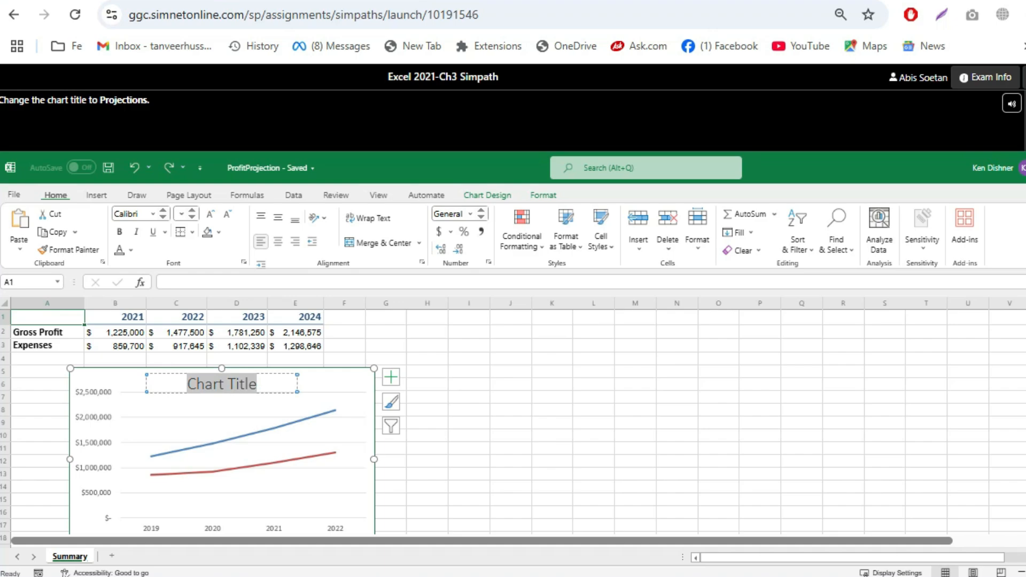
pyautogui.write('P')
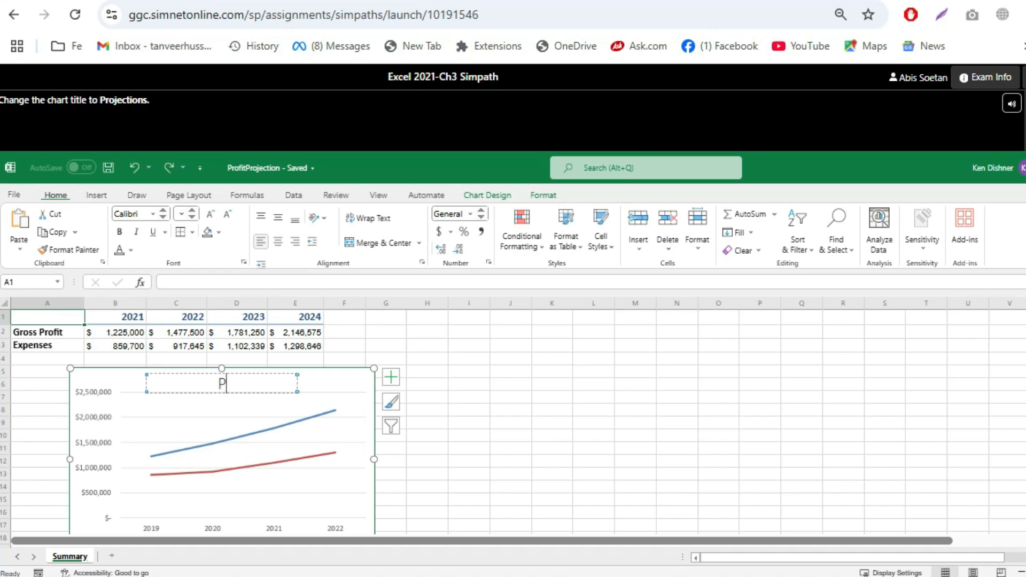
pyautogui.write('rojections')
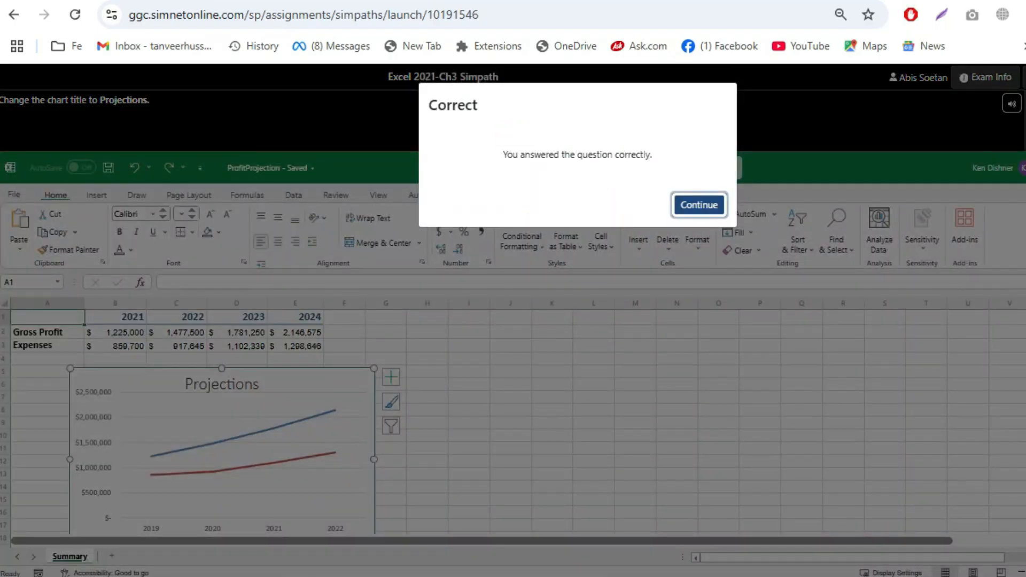
pyautogui.press('Return')
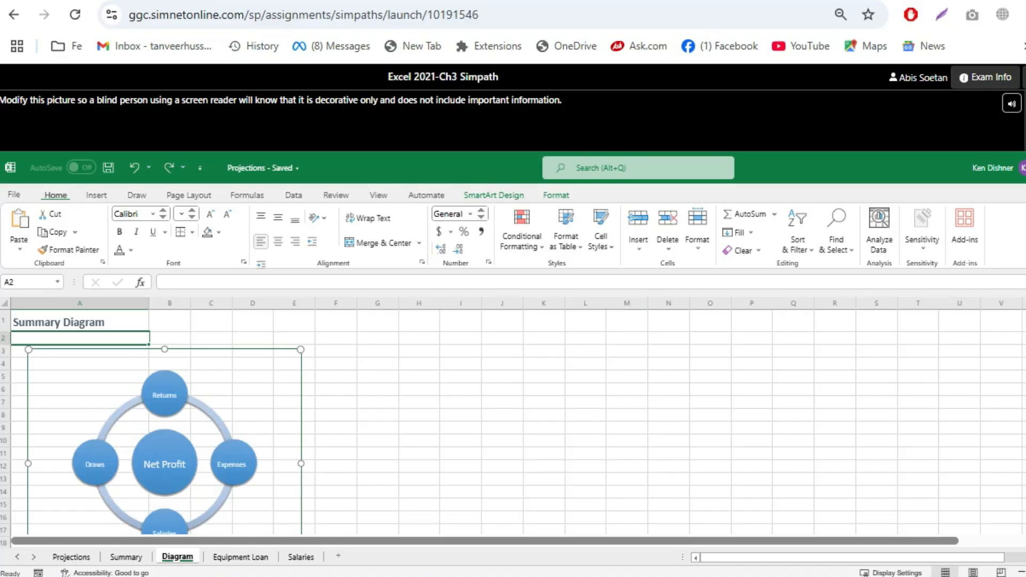
# Mark the SmartArt graphic on the Diagram sheet as decorative in its alt text settings and continue to the next question
pyautogui.rightClick(273, 320)
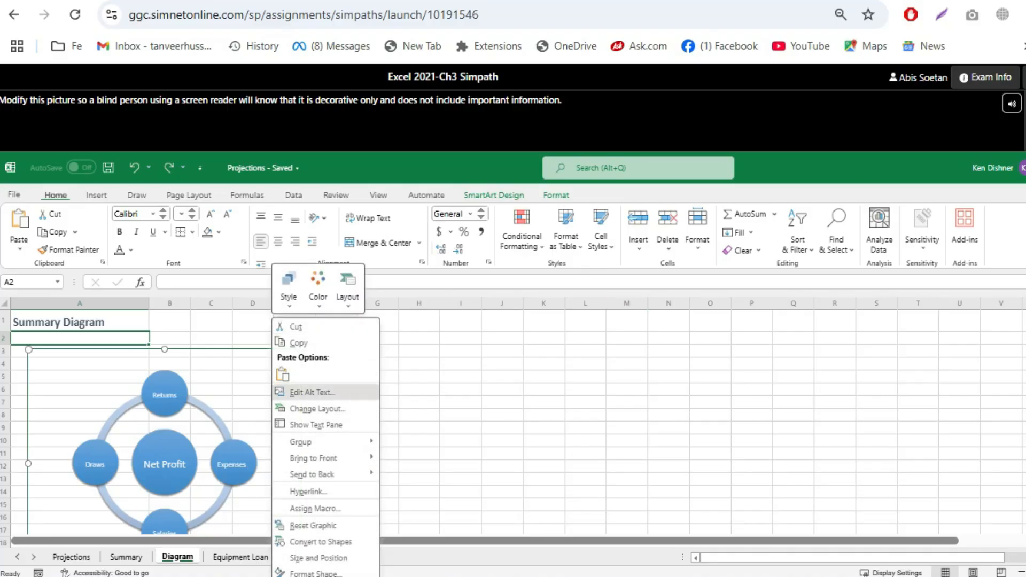
pyautogui.click(311, 392)
pyautogui.click(999, 470)
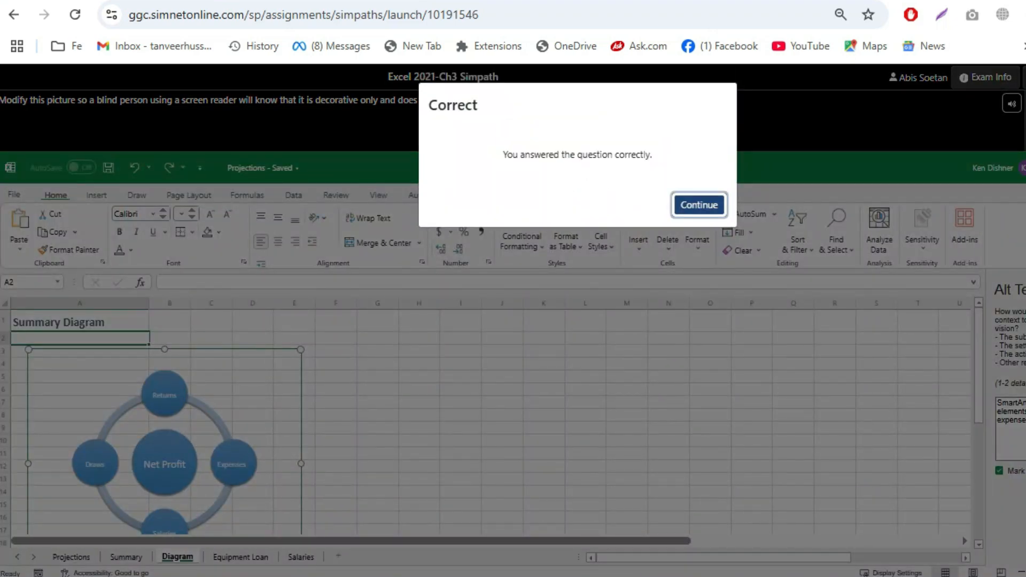
pyautogui.press('Return')
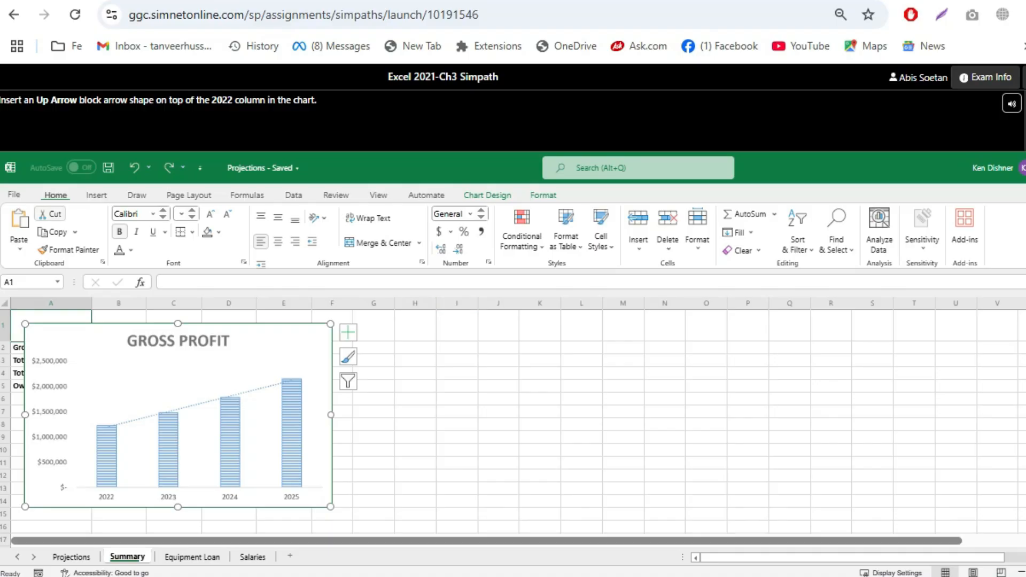
# Insert an Up Arrow block arrow shape at the 2022 column of the Gross Profit chart and continue to the next question
pyautogui.click(96, 195)
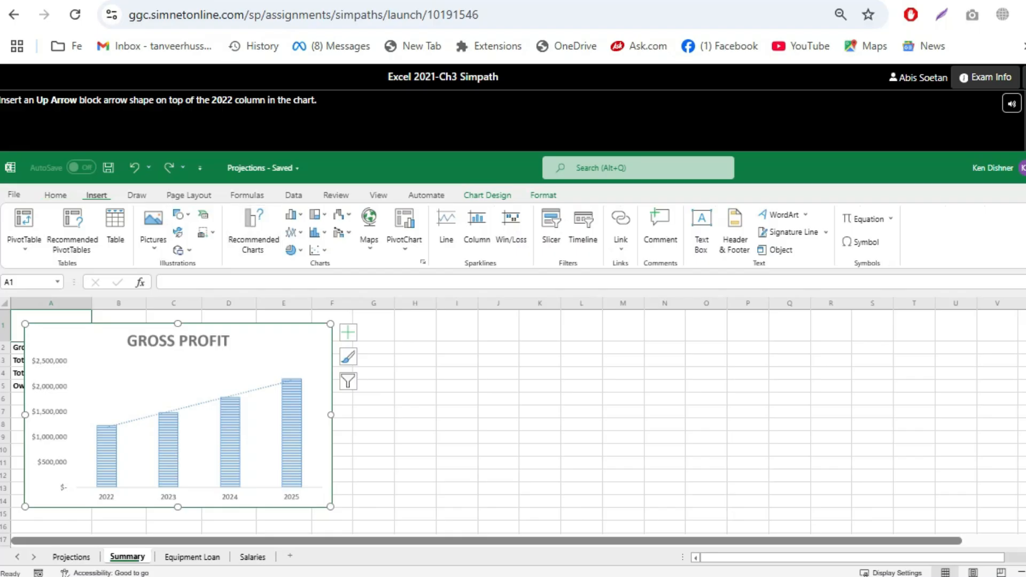
pyautogui.click(180, 214)
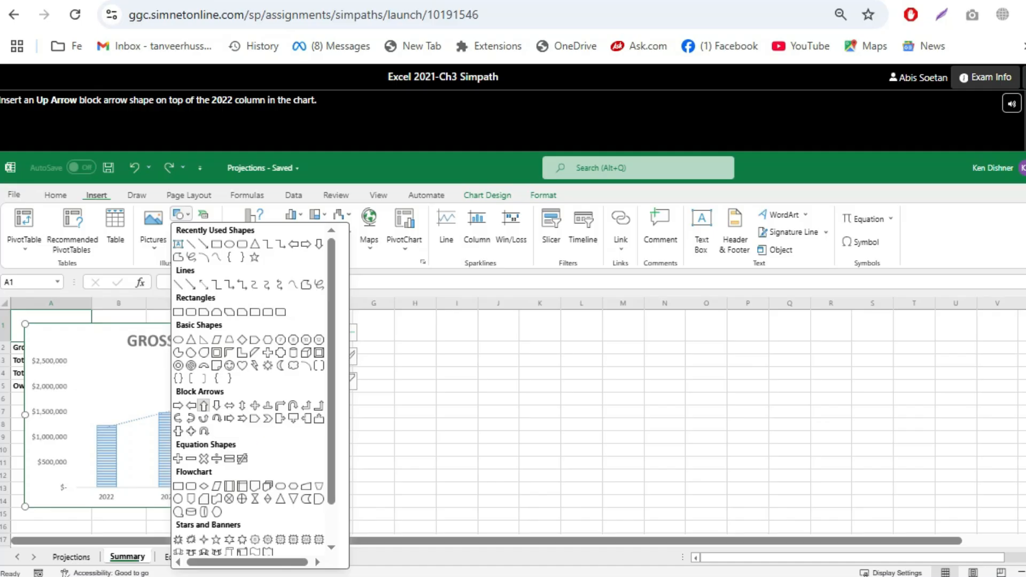
pyautogui.click(203, 406)
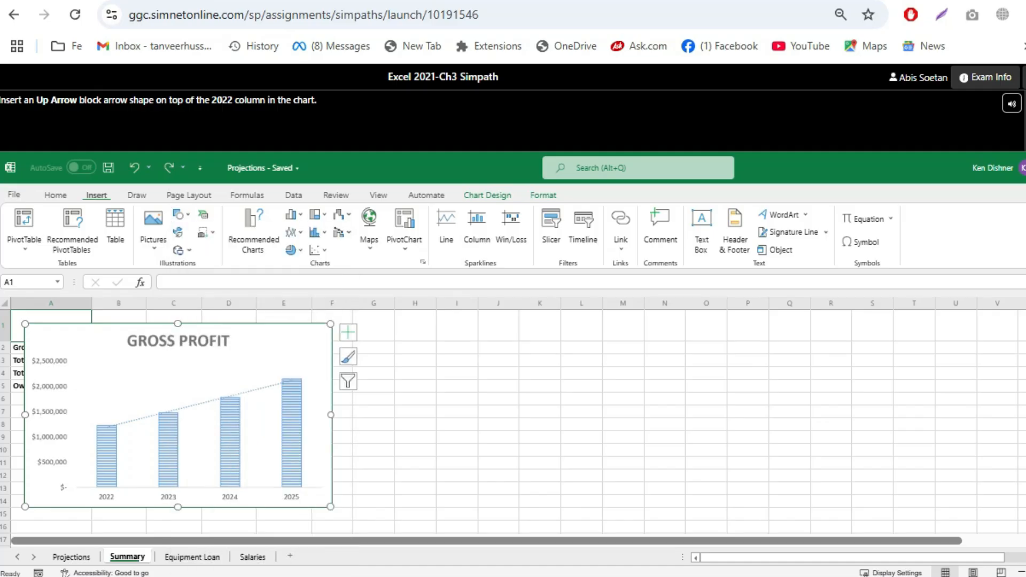
pyautogui.click(109, 421)
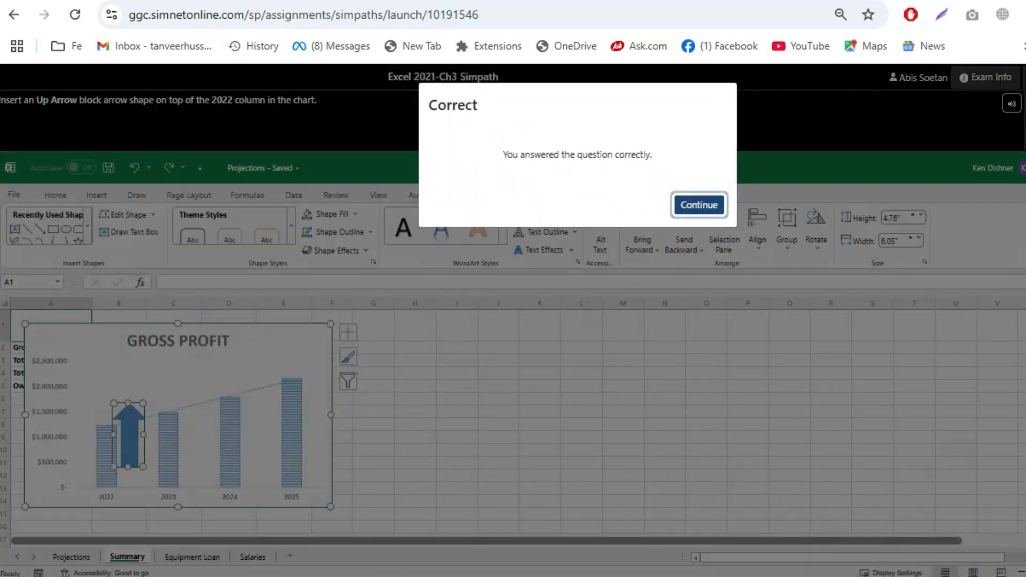
pyautogui.press('Return')
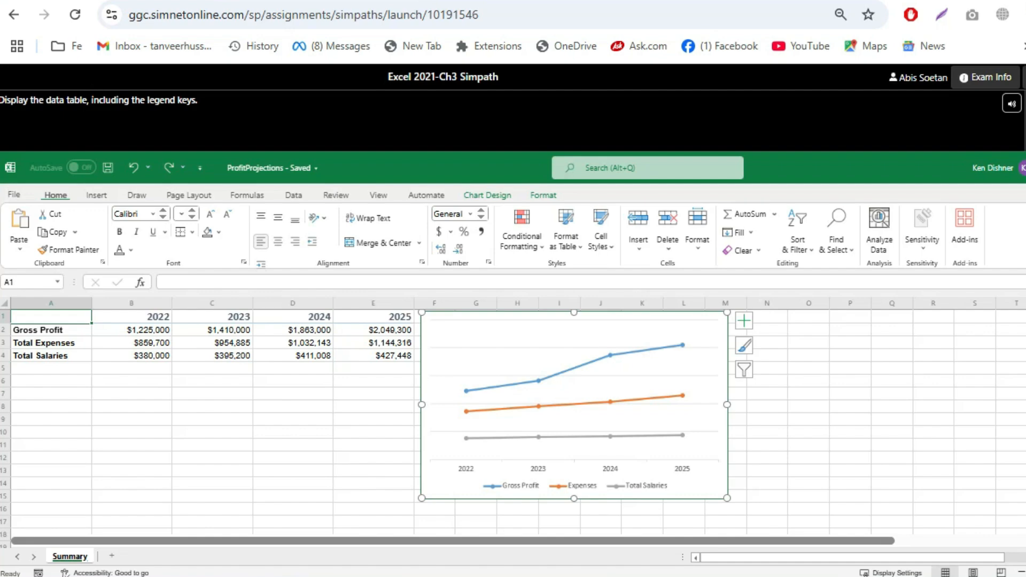
# Display the data table with legend keys on the line chart, and select the y axis of the next question's column chart
pyautogui.click(744, 321)
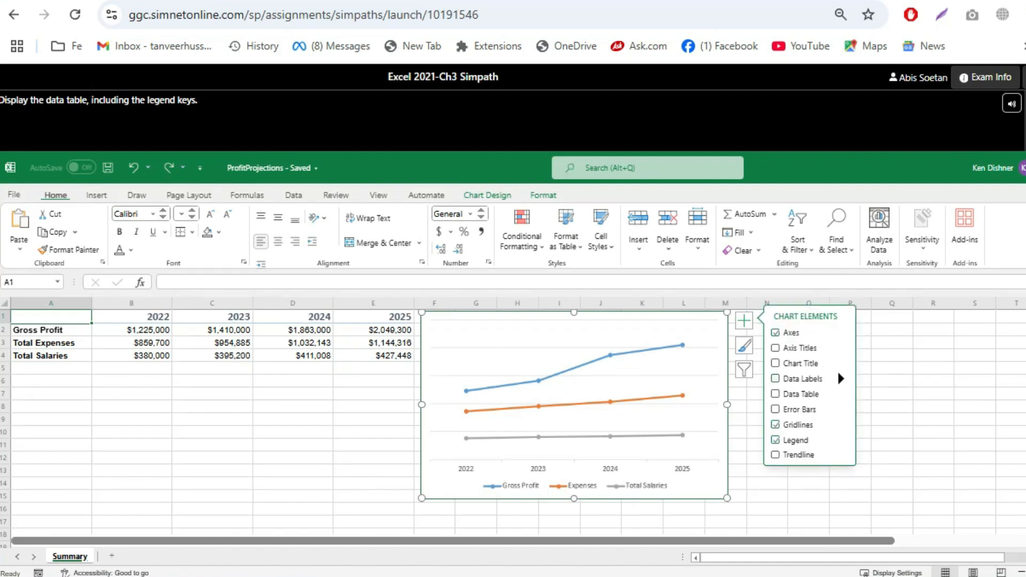
pyautogui.moveTo(837, 377)
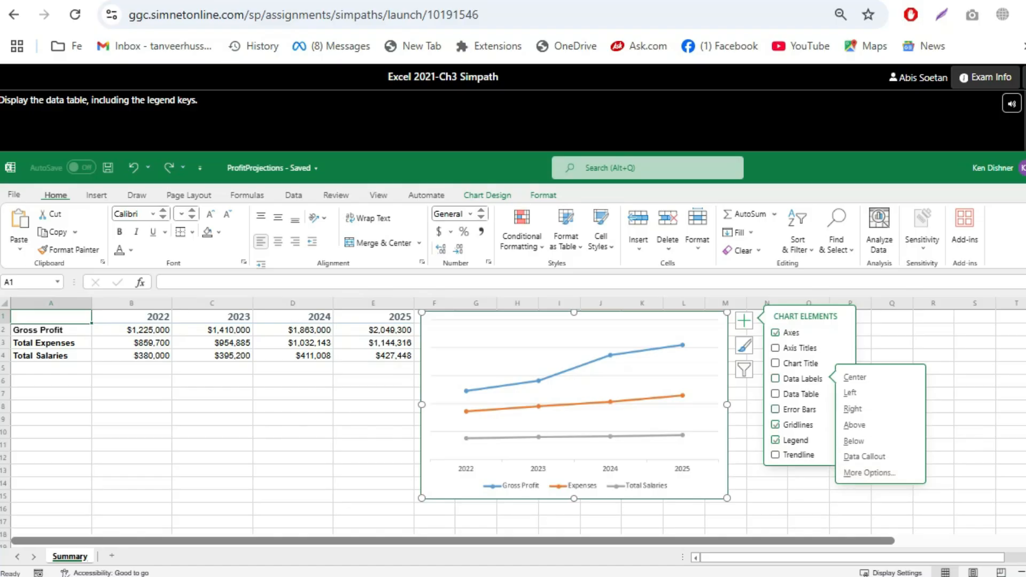
pyautogui.click(776, 394)
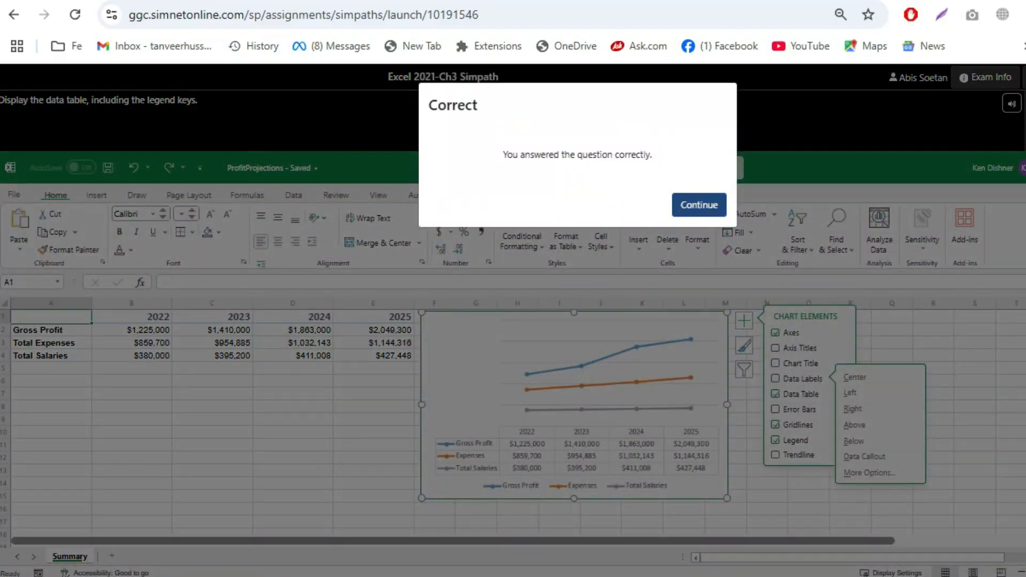
pyautogui.click(700, 205)
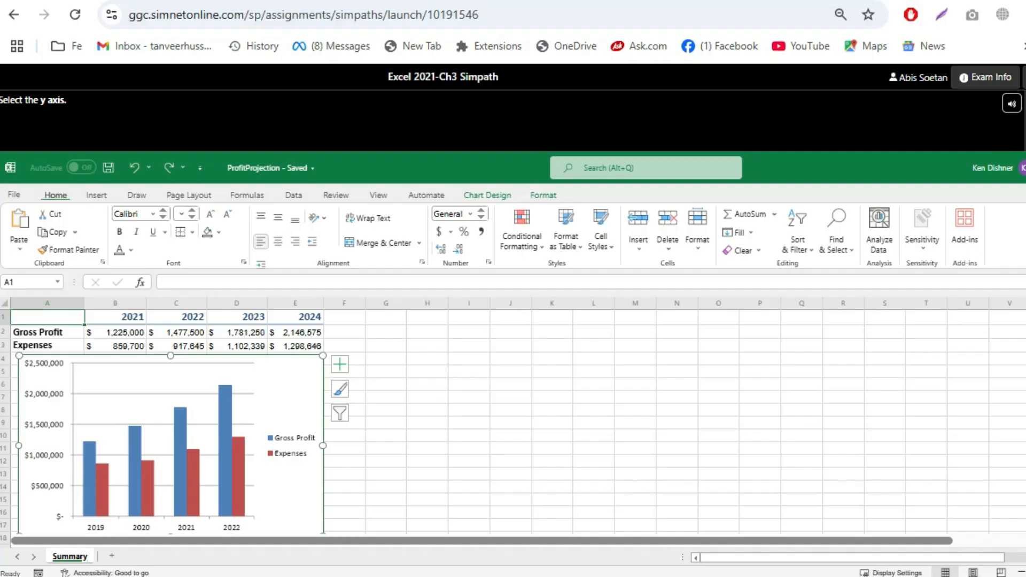
pyautogui.click(44, 425)
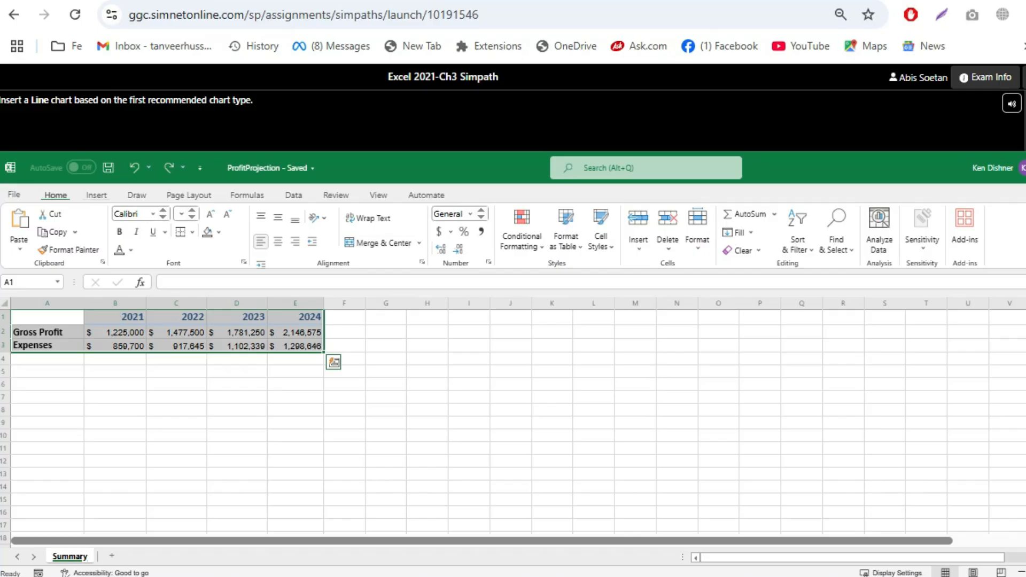
# Try to insert a basic Line chart for the selected Summary data from the full list of chart types
pyautogui.click(96, 195)
pyautogui.click(254, 231)
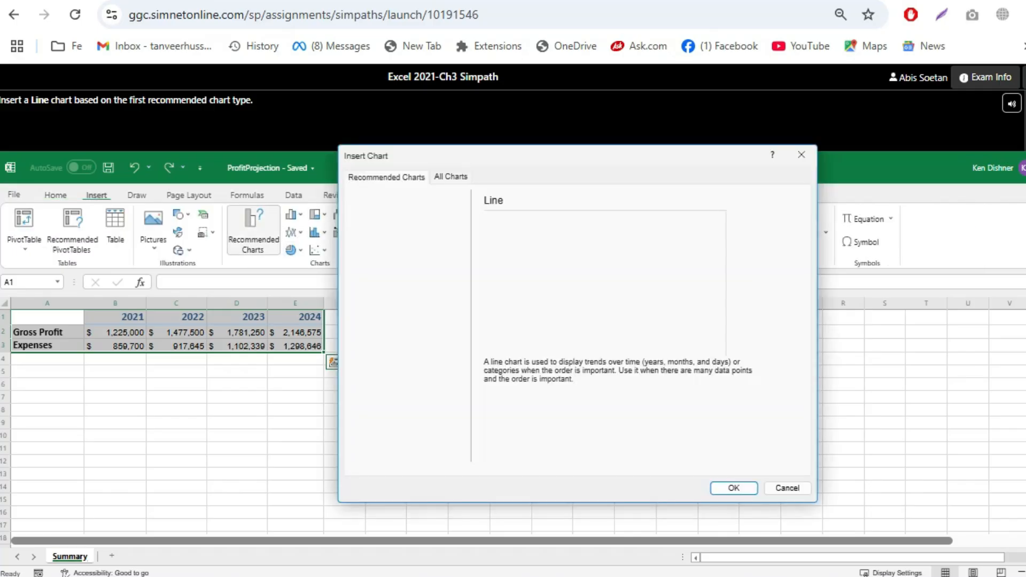
pyautogui.click(450, 177)
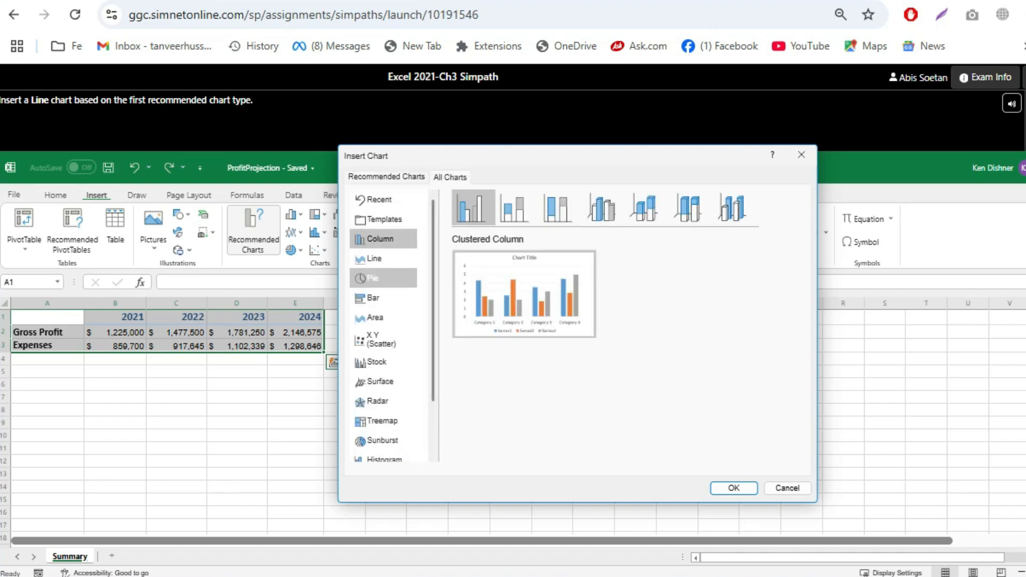
pyautogui.click(382, 258)
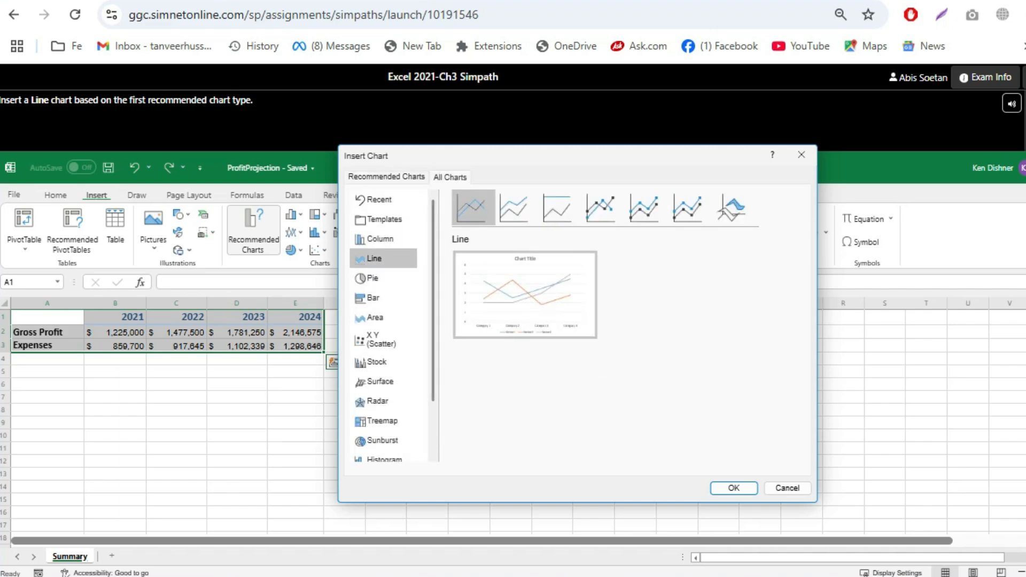
pyautogui.click(734, 489)
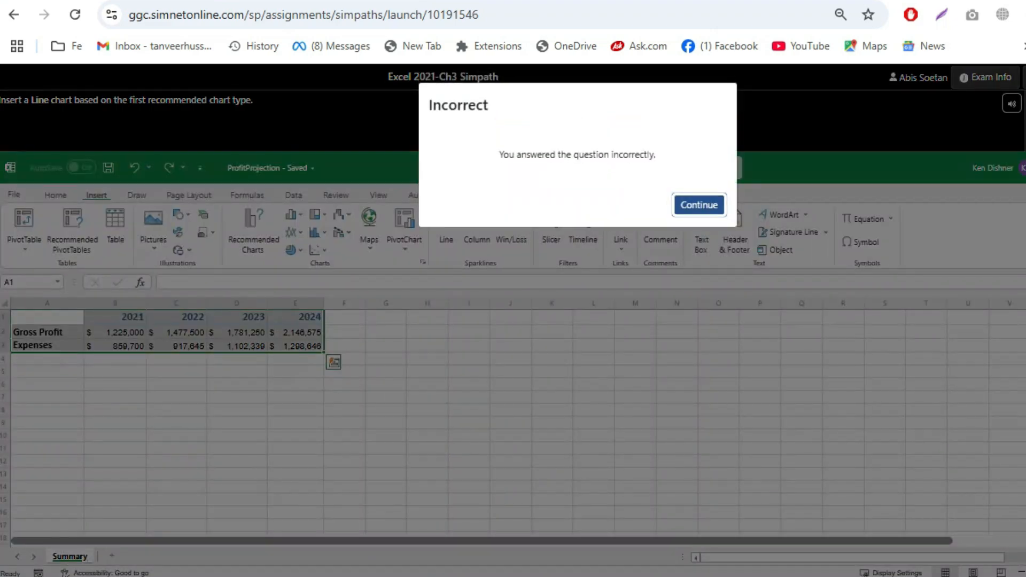
pyautogui.click(699, 206)
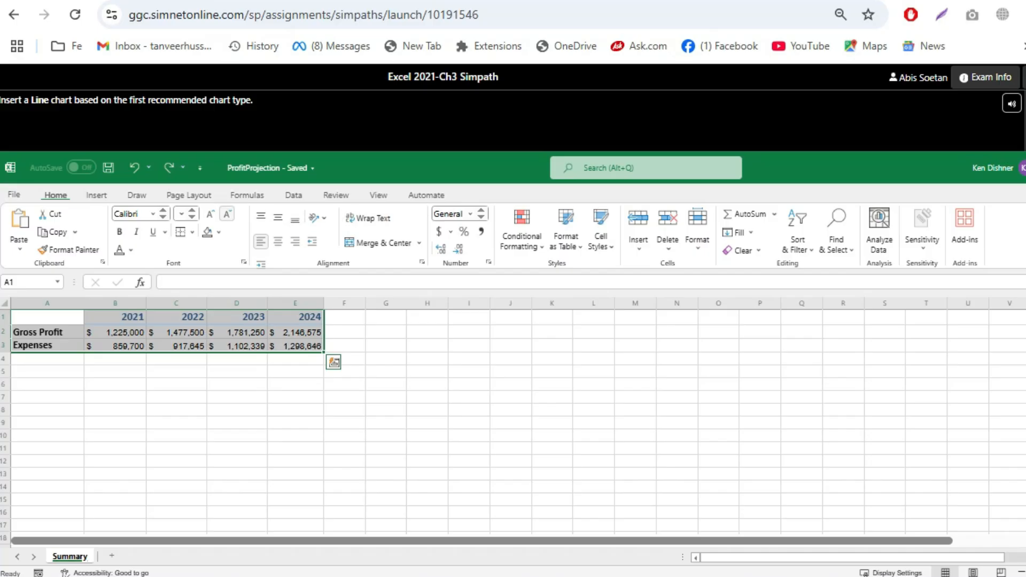
# Retry the question by choosing the Line type from the complete chart list again for the selected cells
pyautogui.click(97, 195)
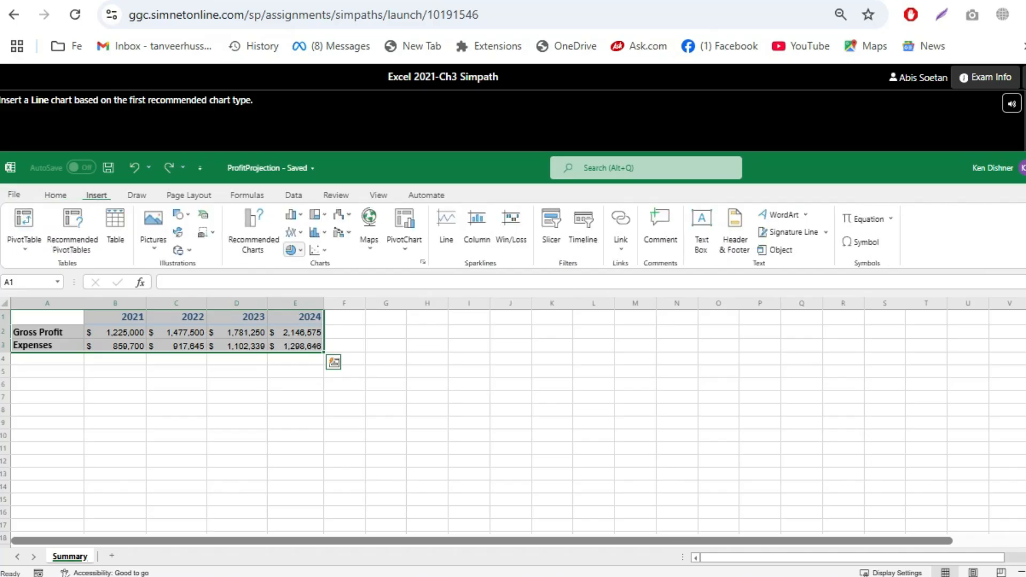
pyautogui.click(254, 230)
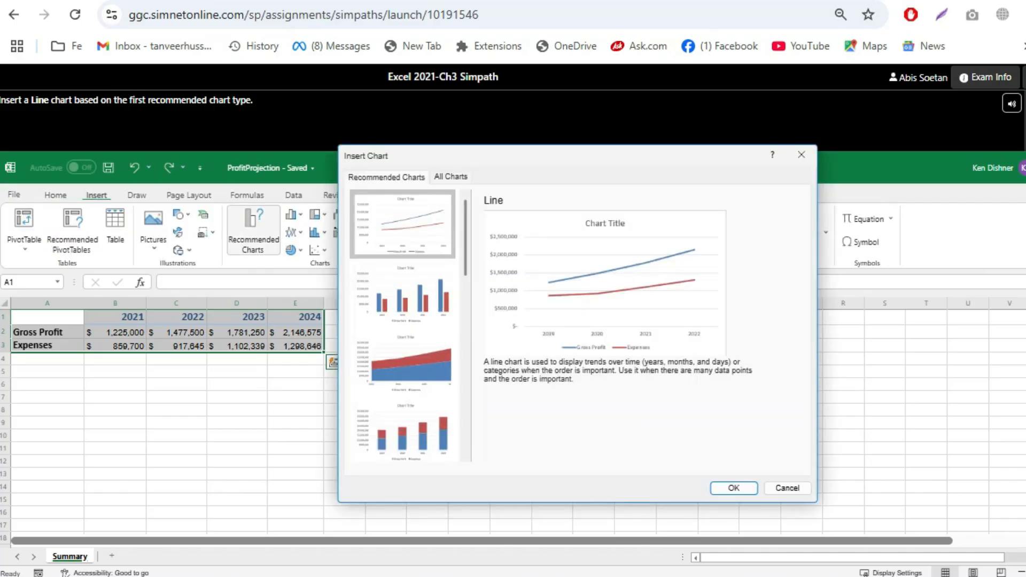
pyautogui.click(450, 177)
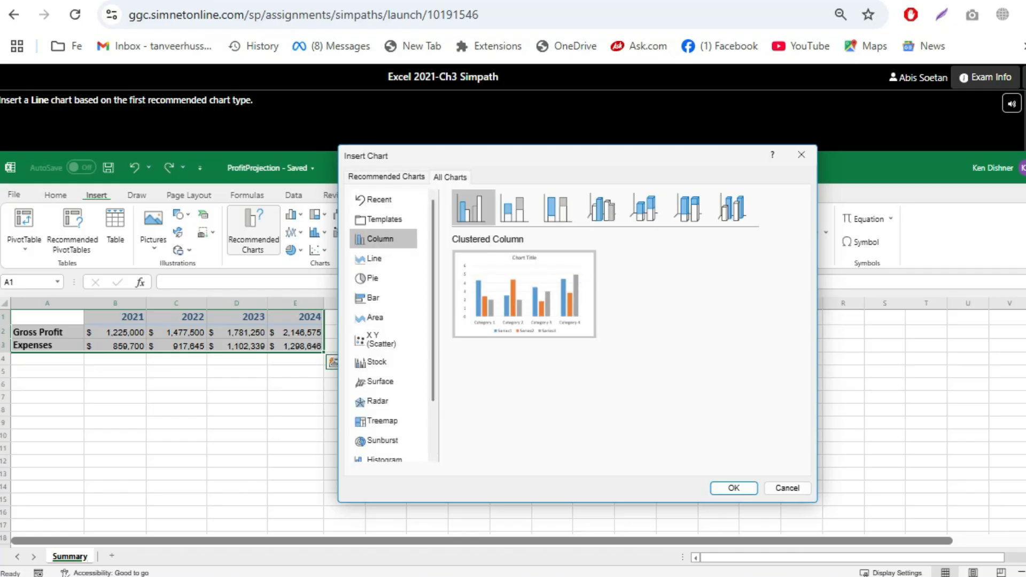
pyautogui.click(376, 258)
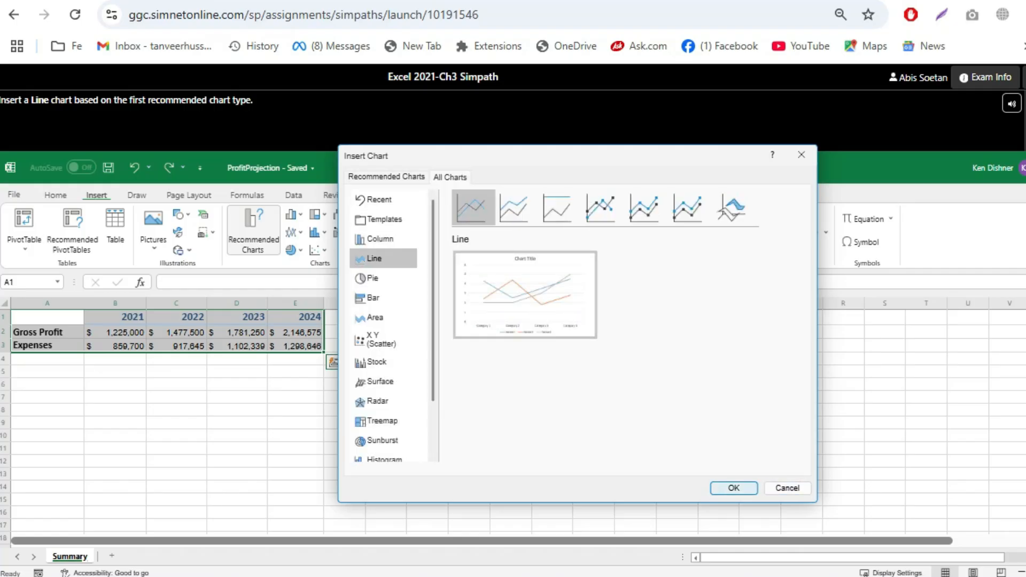
pyautogui.click(734, 488)
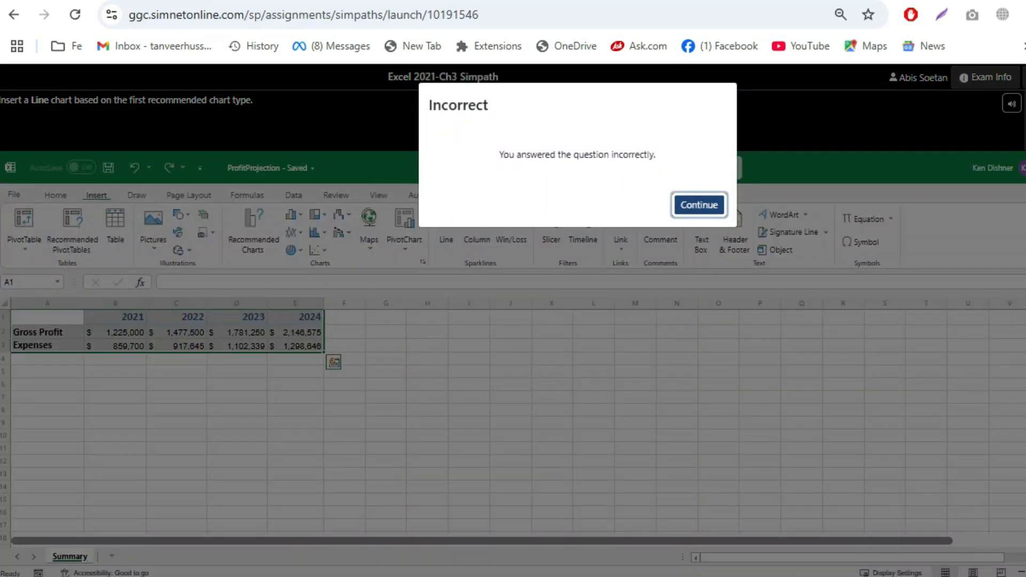
pyautogui.click(699, 206)
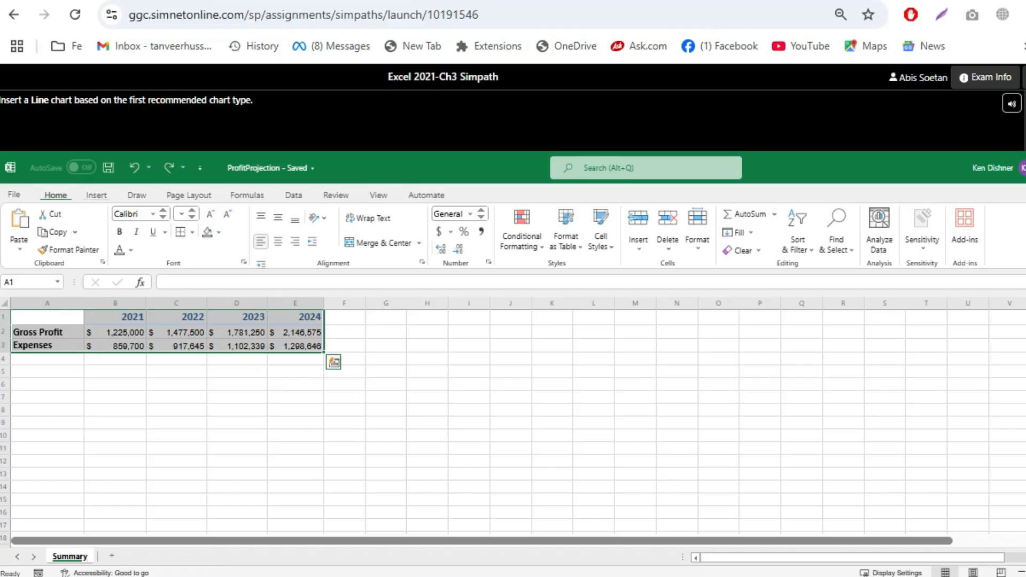
# Insert the first recommended chart, a Line chart, for the selected Summary data and continue to the next question
pyautogui.click(96, 195)
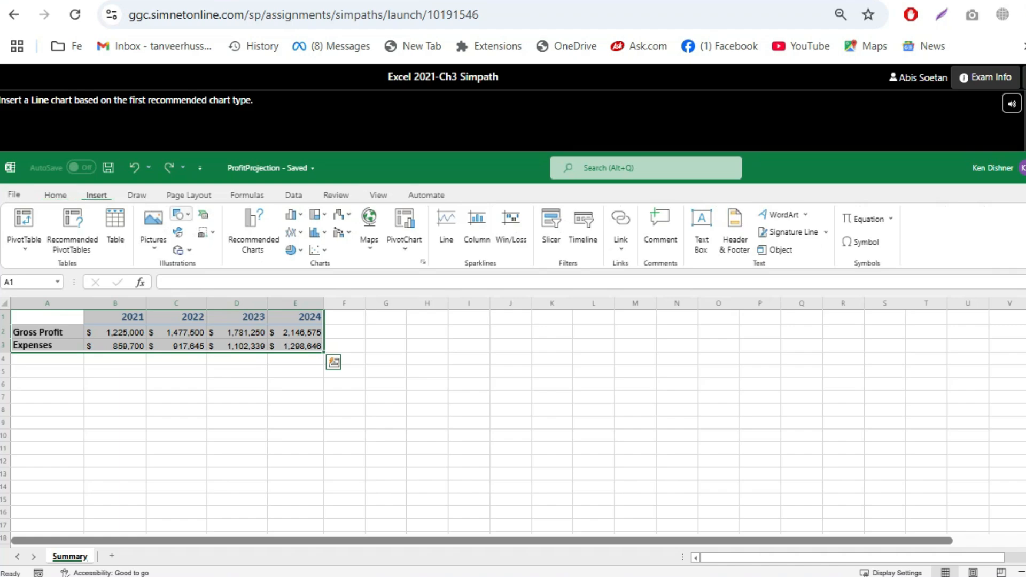
pyautogui.click(253, 230)
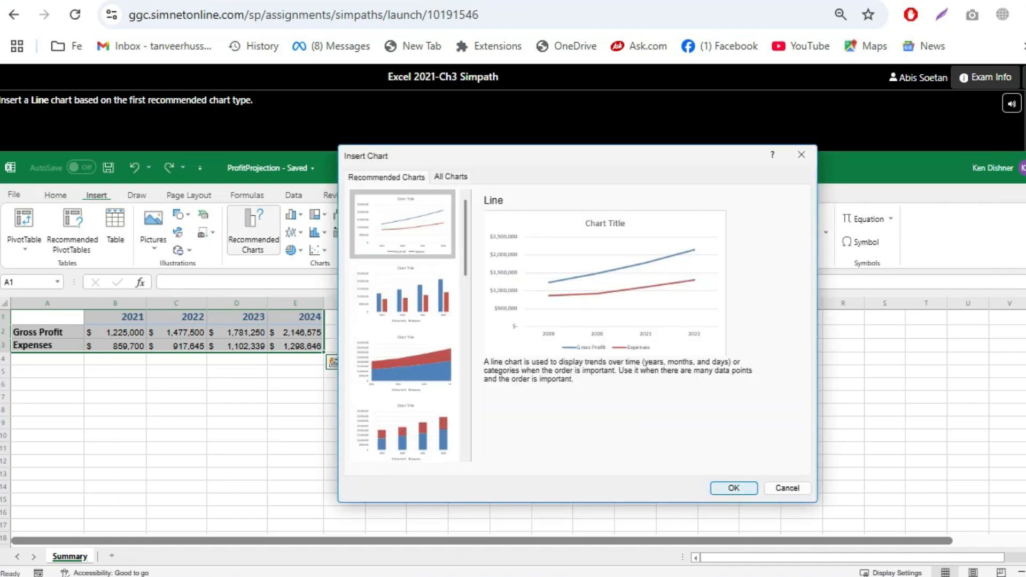
pyautogui.click(734, 489)
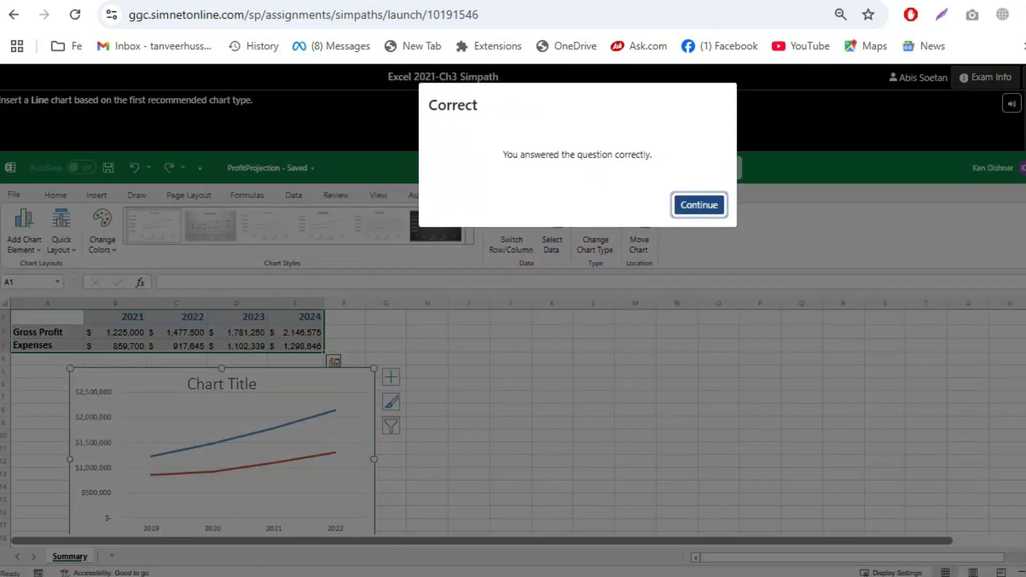
pyautogui.press('Return')
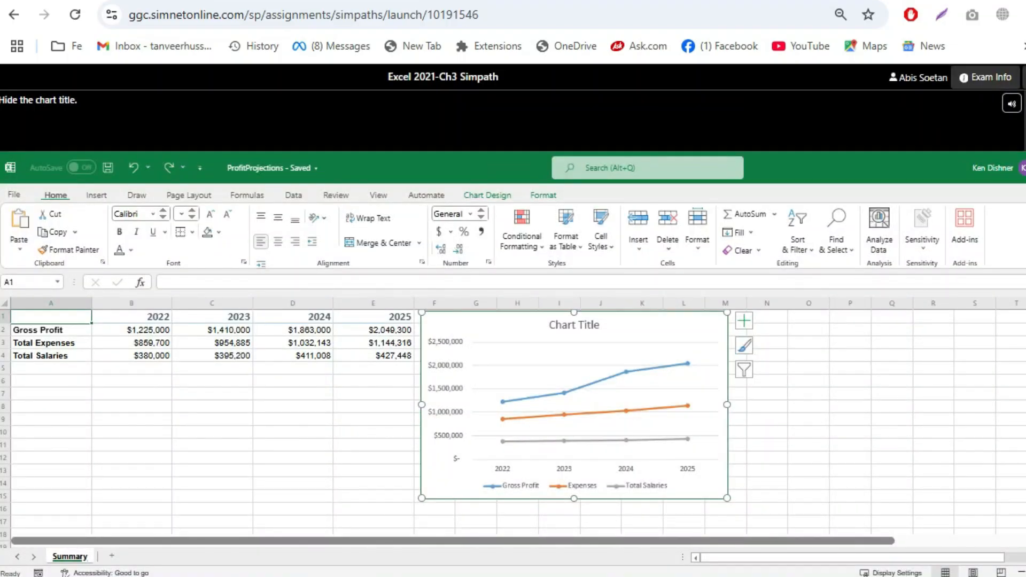
# Hide the title of the line chart on the Summary sheet and continue to the next question
pyautogui.click(744, 320)
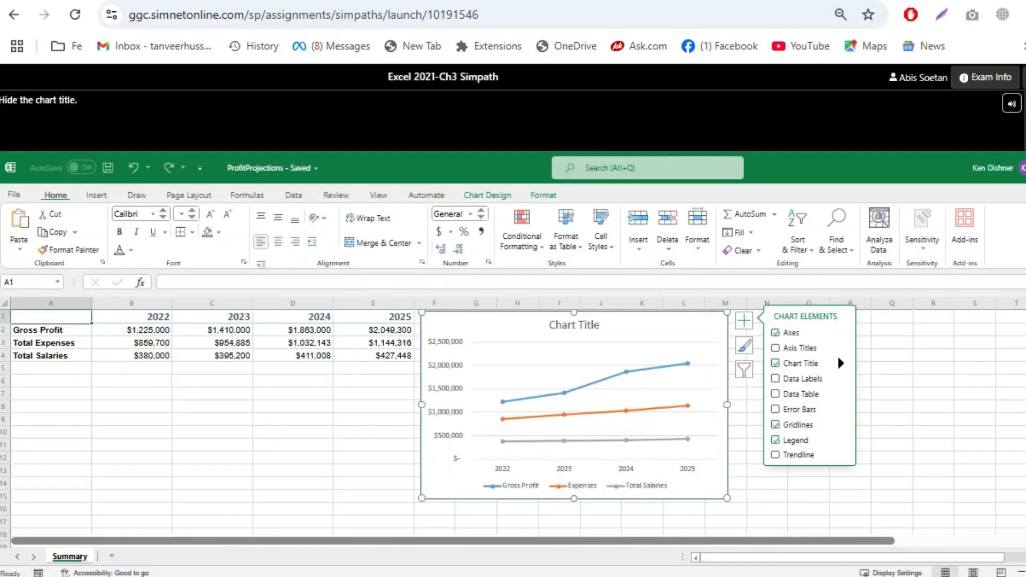
pyautogui.click(776, 363)
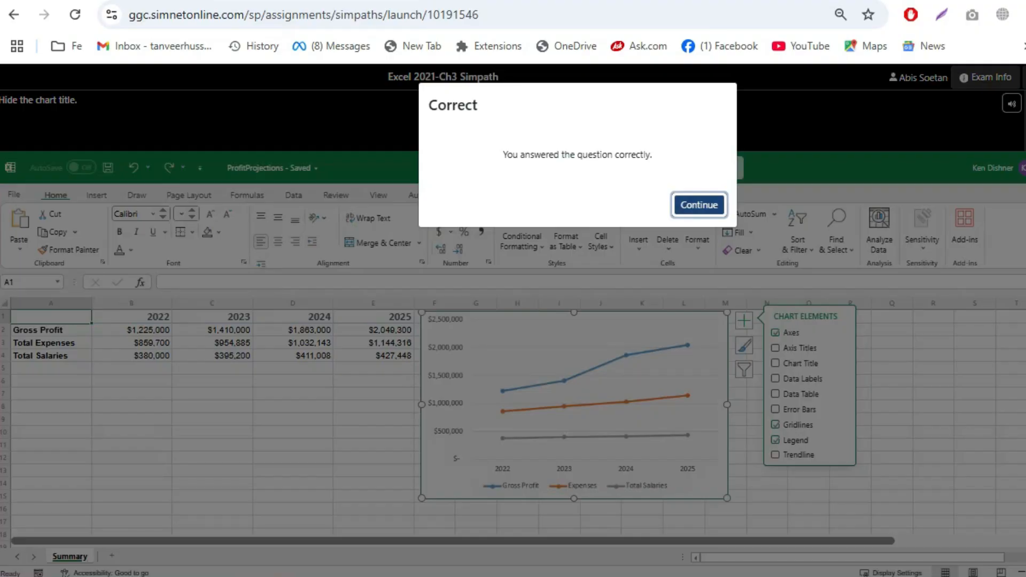
pyautogui.press('Return')
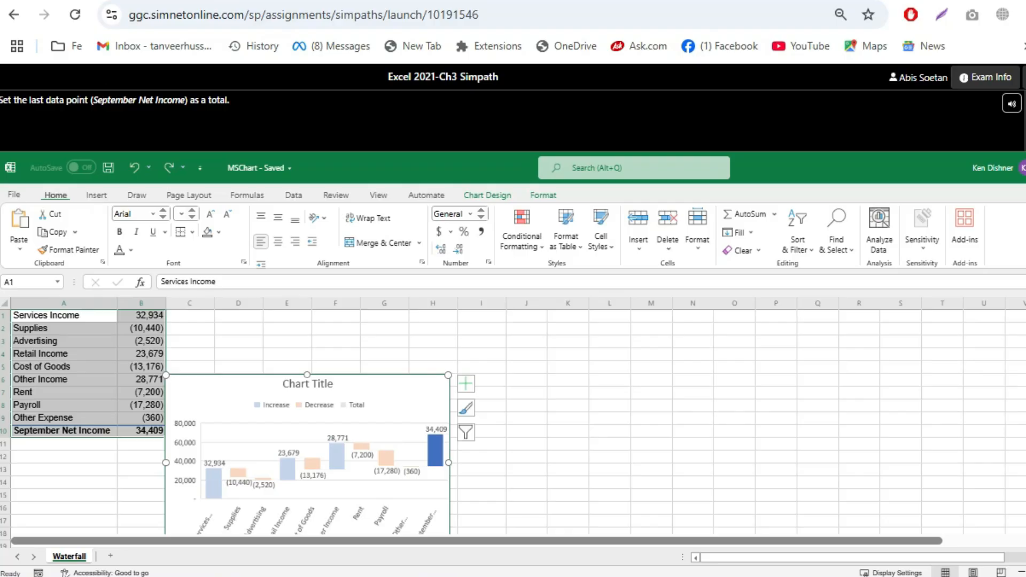
# Set the September Net Income data point of the waterfall chart as a total
pyautogui.doubleClick(435, 451)
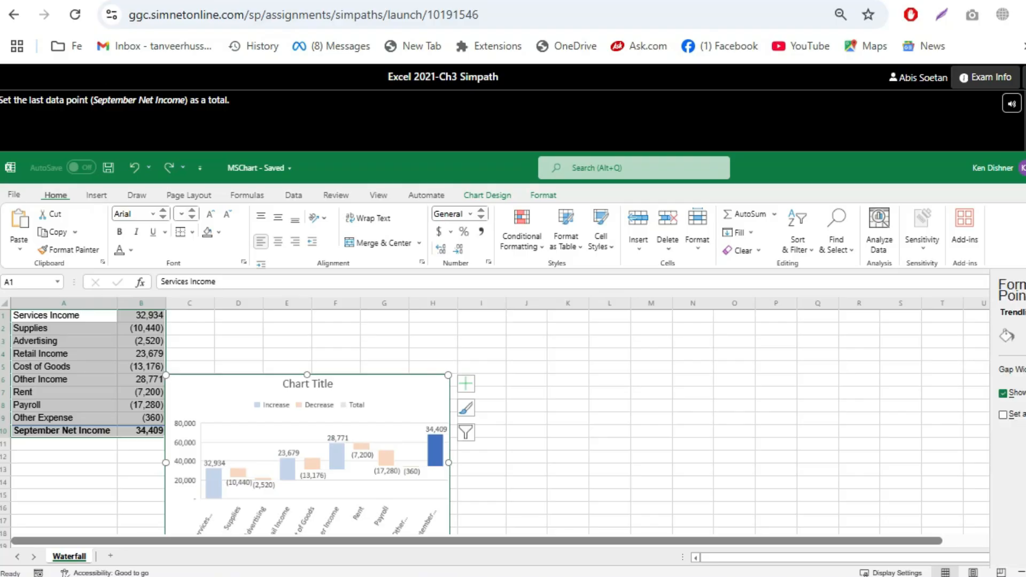
pyautogui.click(1003, 415)
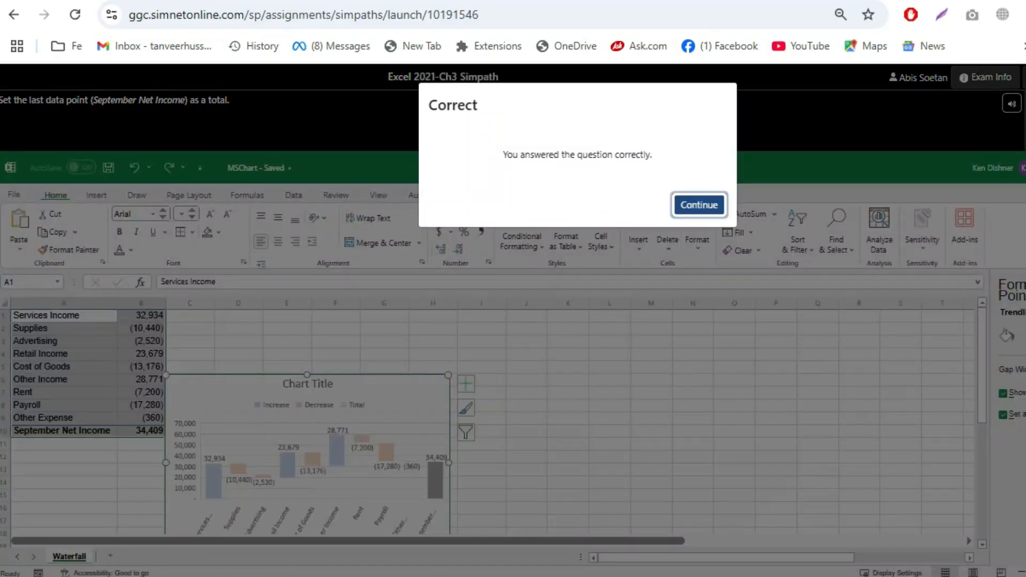